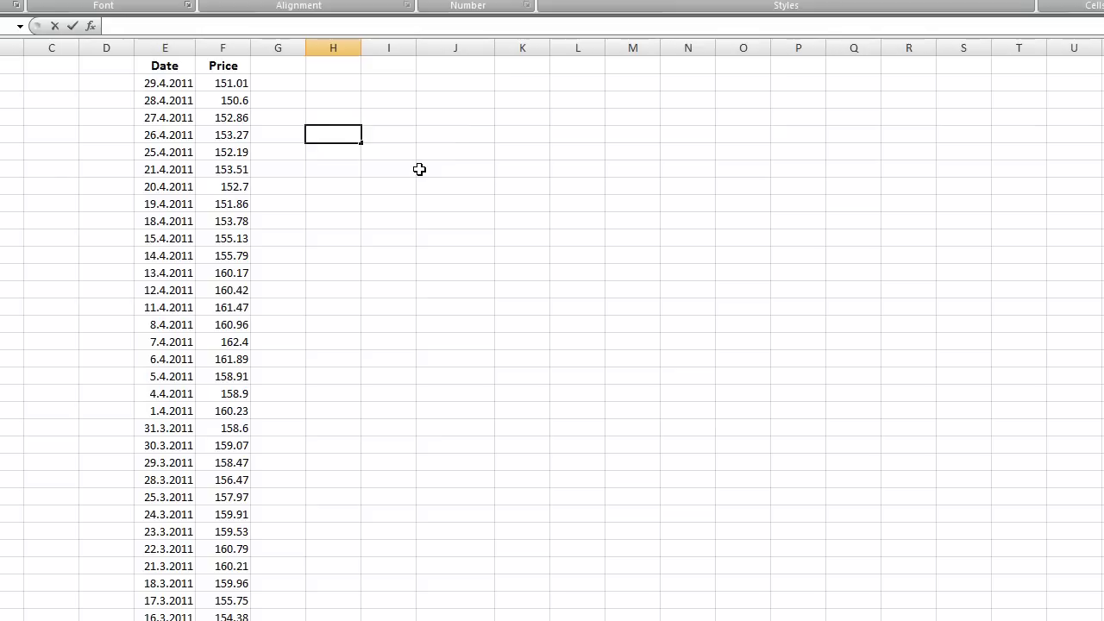
click(359, 172)
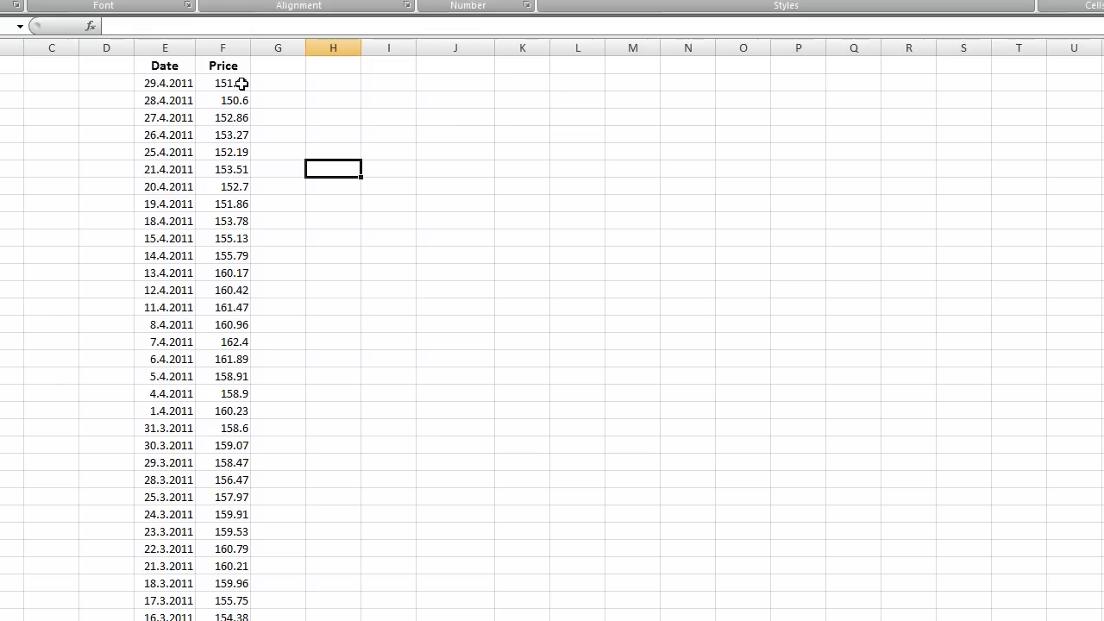
scroll(242, 84, down, 1)
scroll(241, 85, up, 1)
click(236, 85)
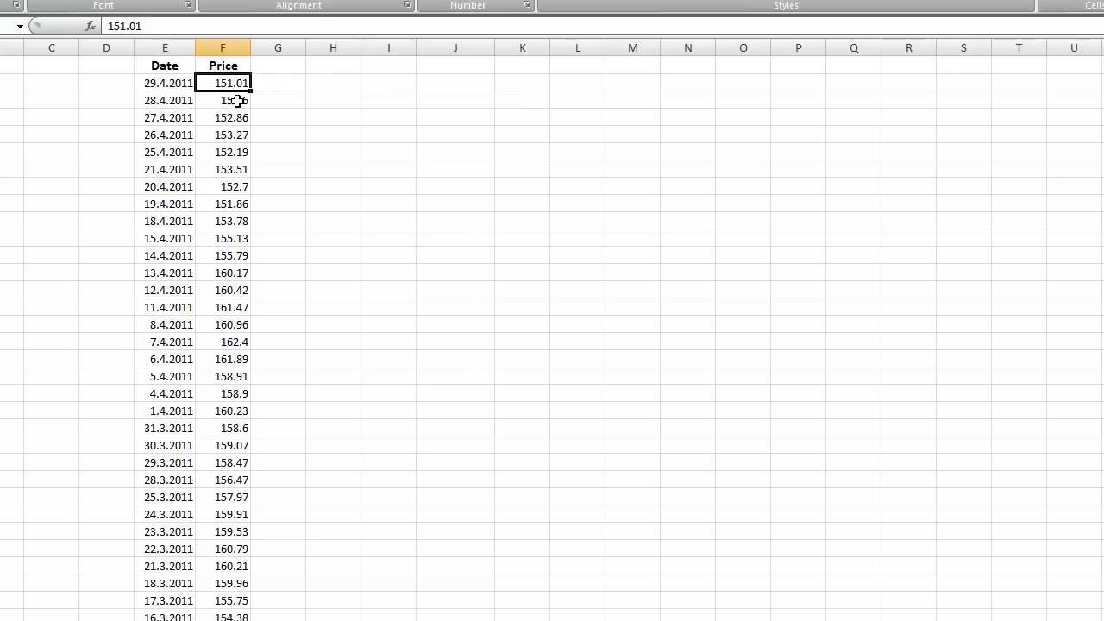
click(236, 102)
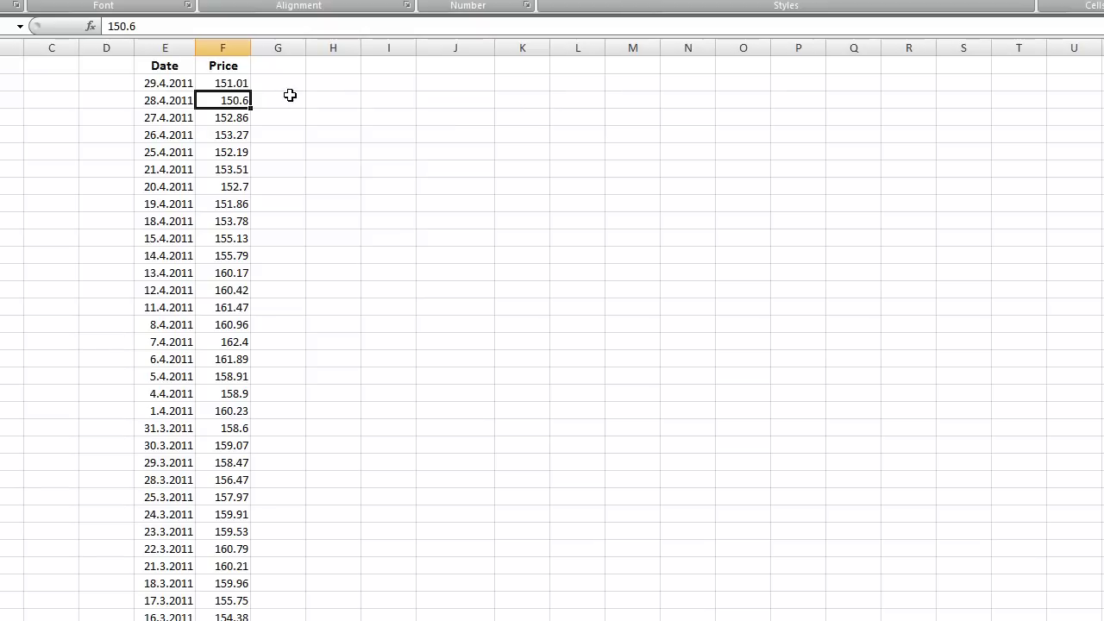
- Calculate the arithmetic price change for the first date in H2 with the formula =(F2-F3)/F3
click(328, 82)
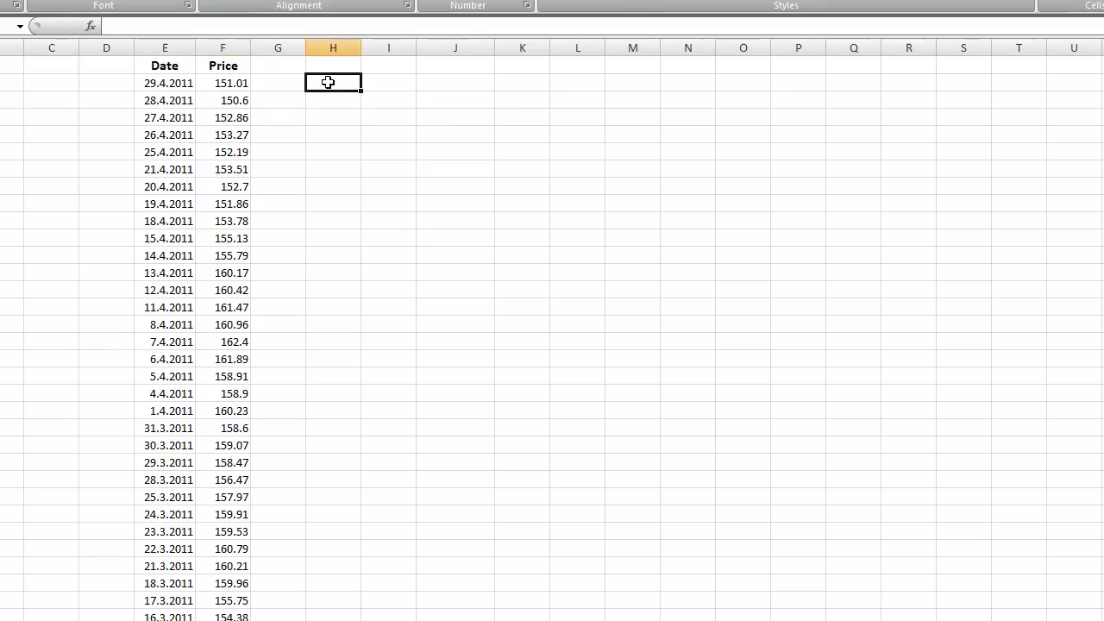
text(=)
click(232, 83)
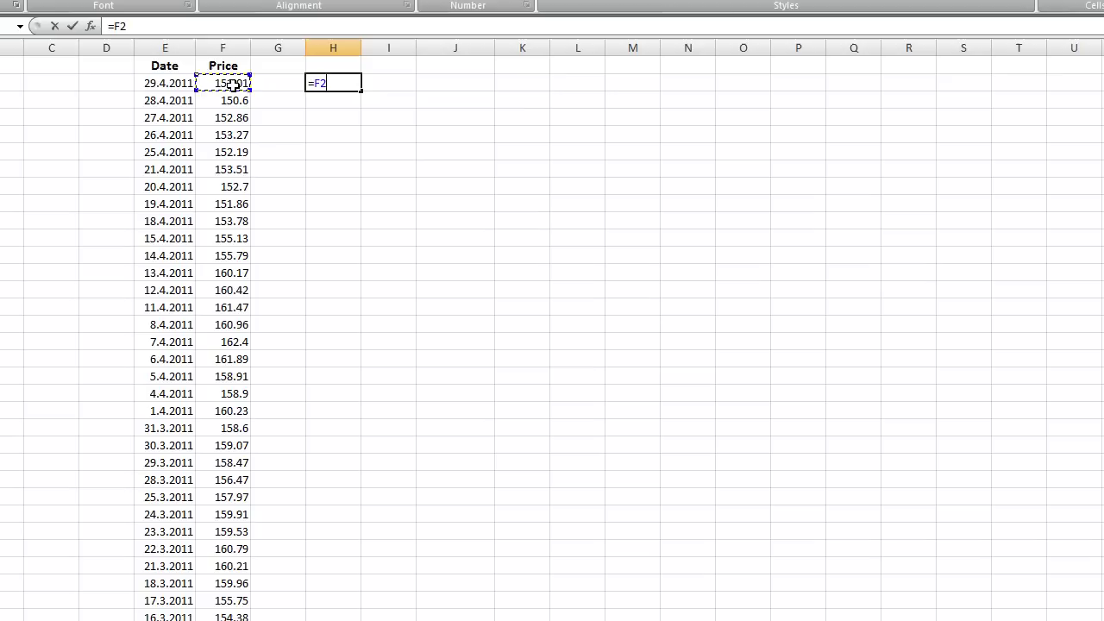
text(-)
click(235, 100)
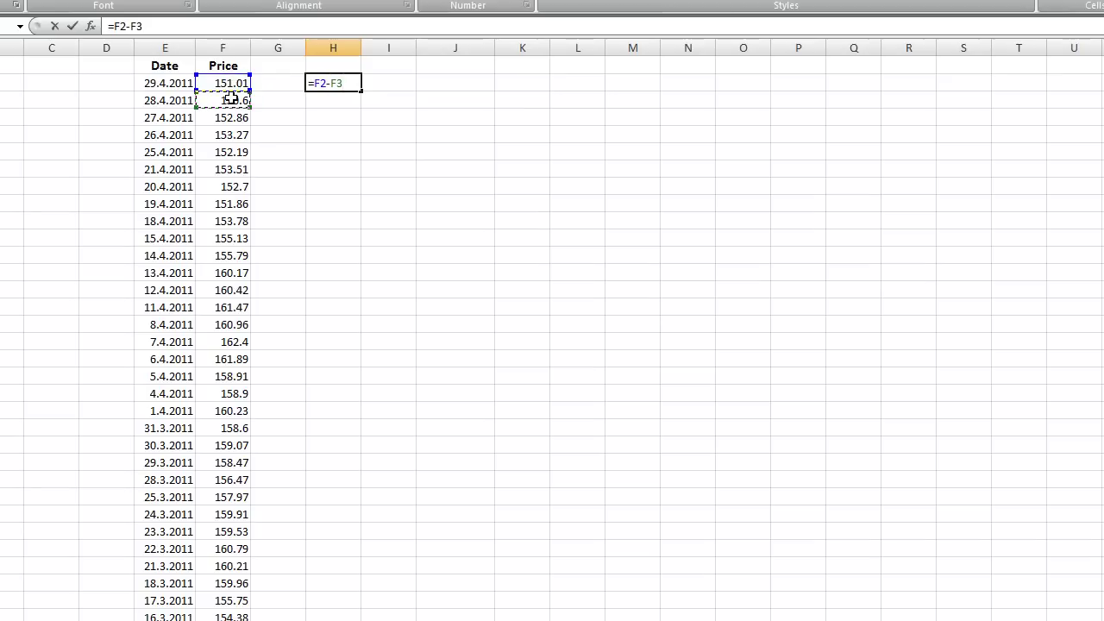
click(117, 26)
text(()
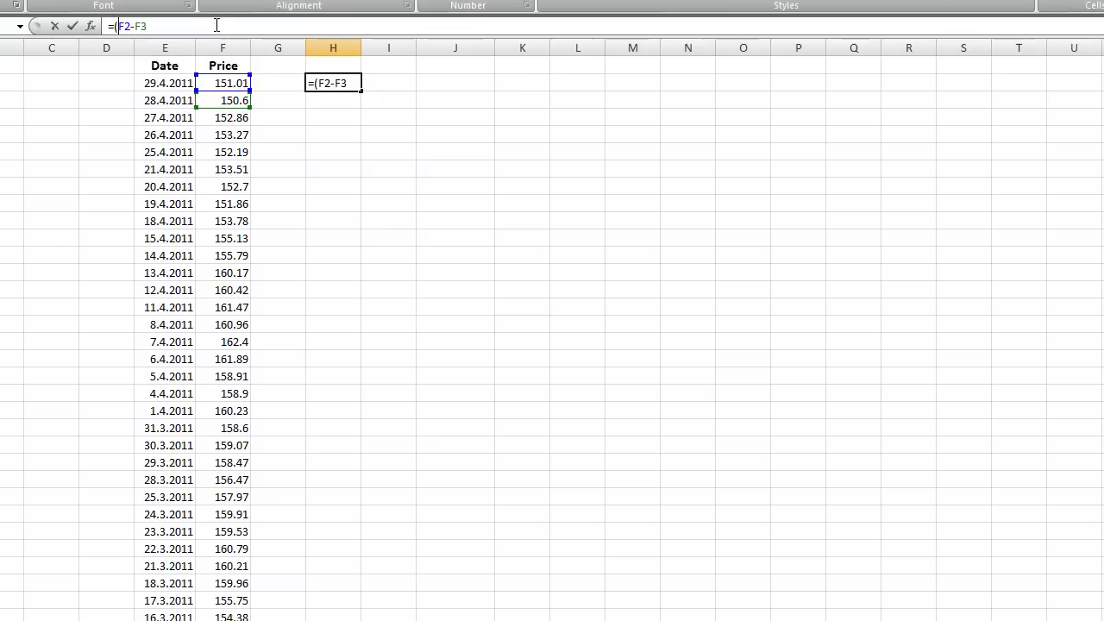
text()/)
click(235, 99)
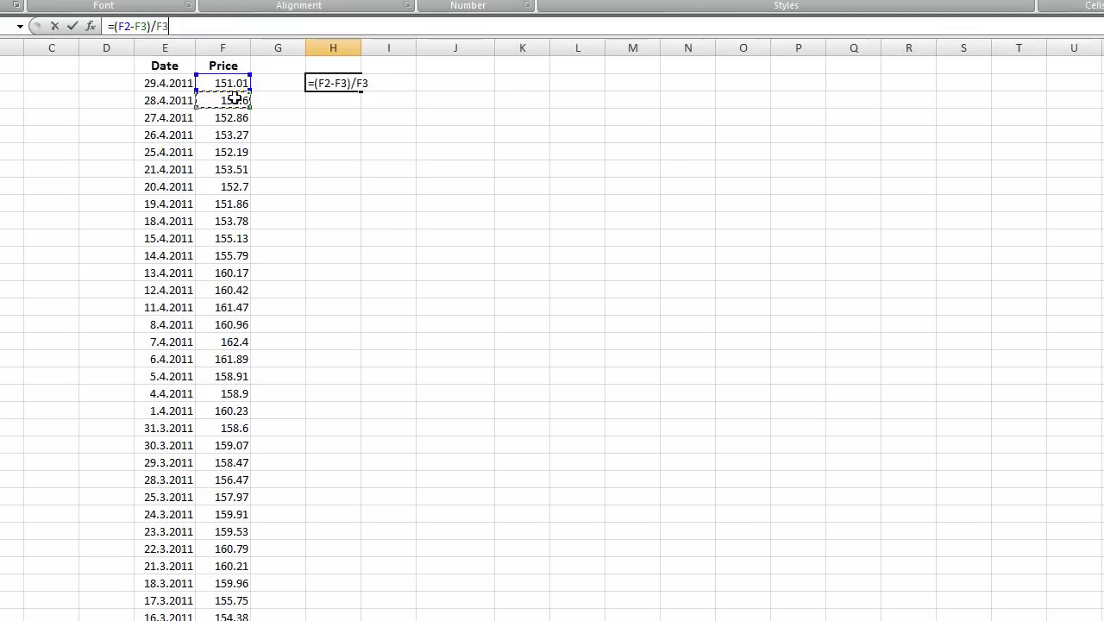
key(Return)
- Fill the arithmetic change formula down to H25 and head the column "arithmetic price changes" in H1
click(326, 81)
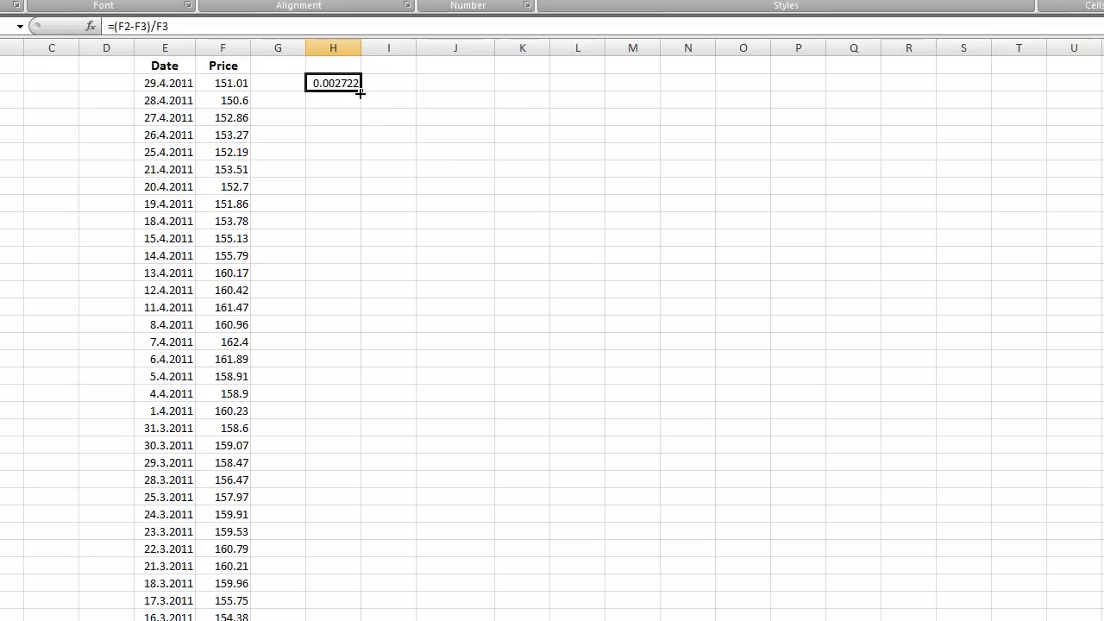
drag(360, 92, 333, 477)
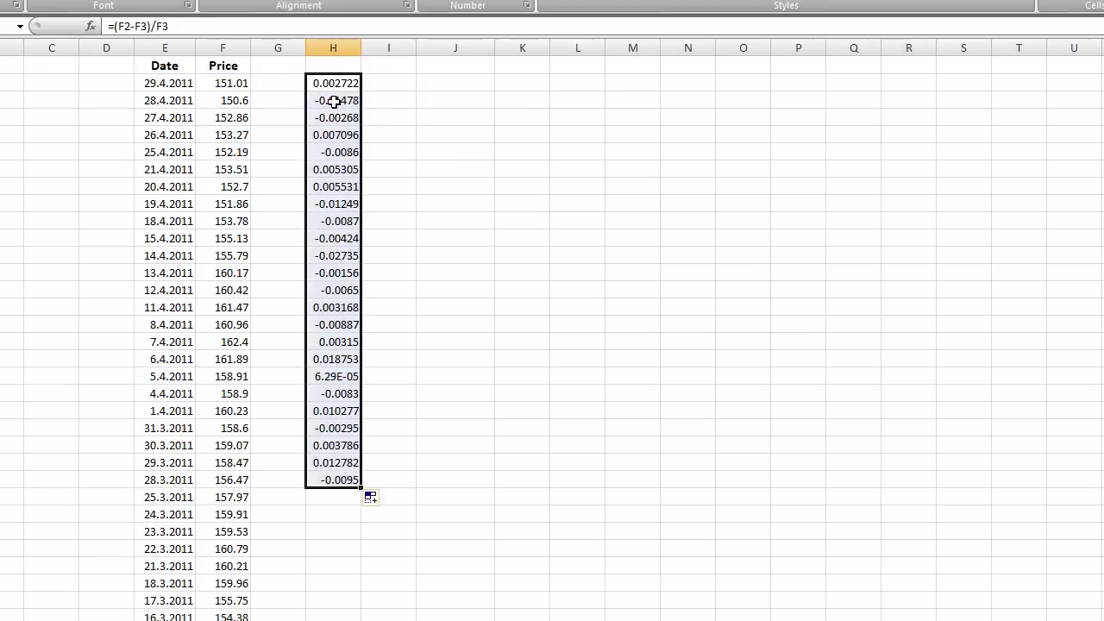
click(339, 69)
text(a)
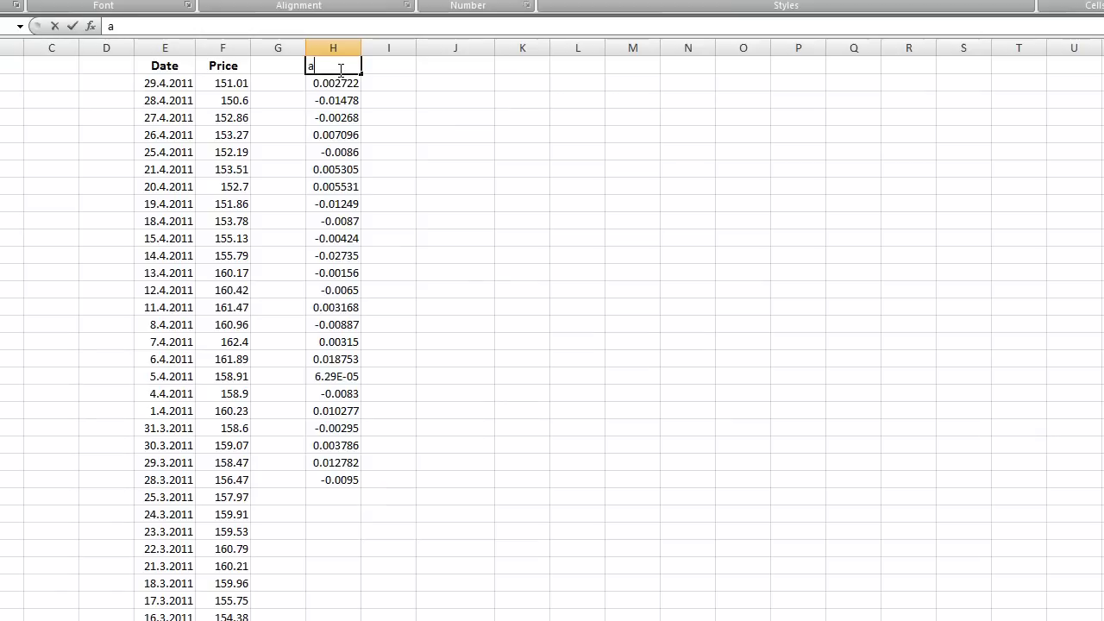
text(rithmetic price)
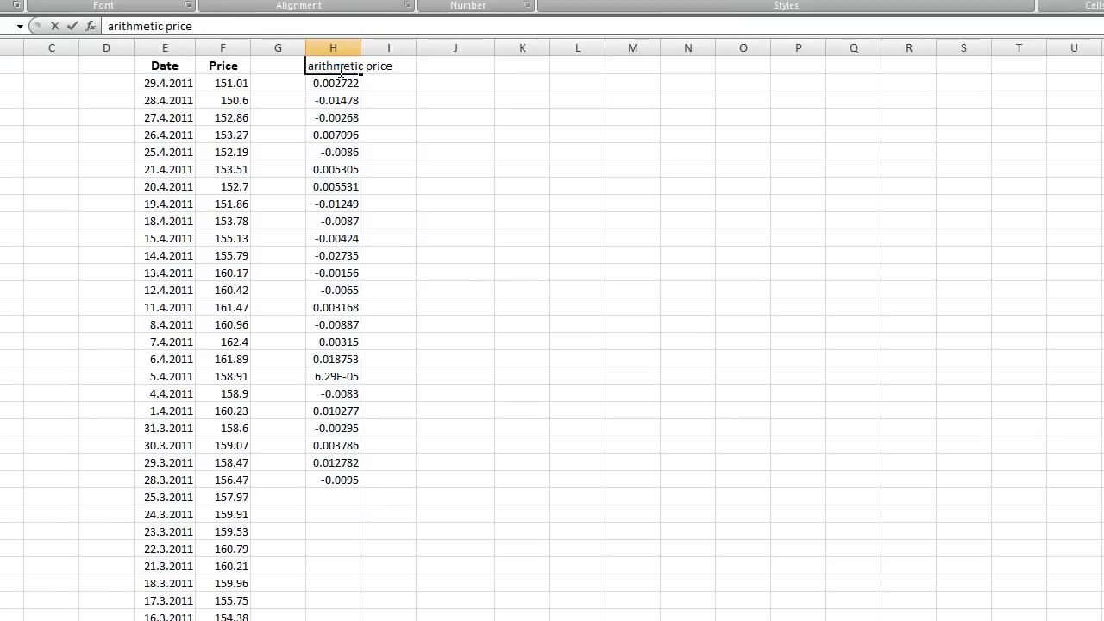
text( changes)
key(Return)
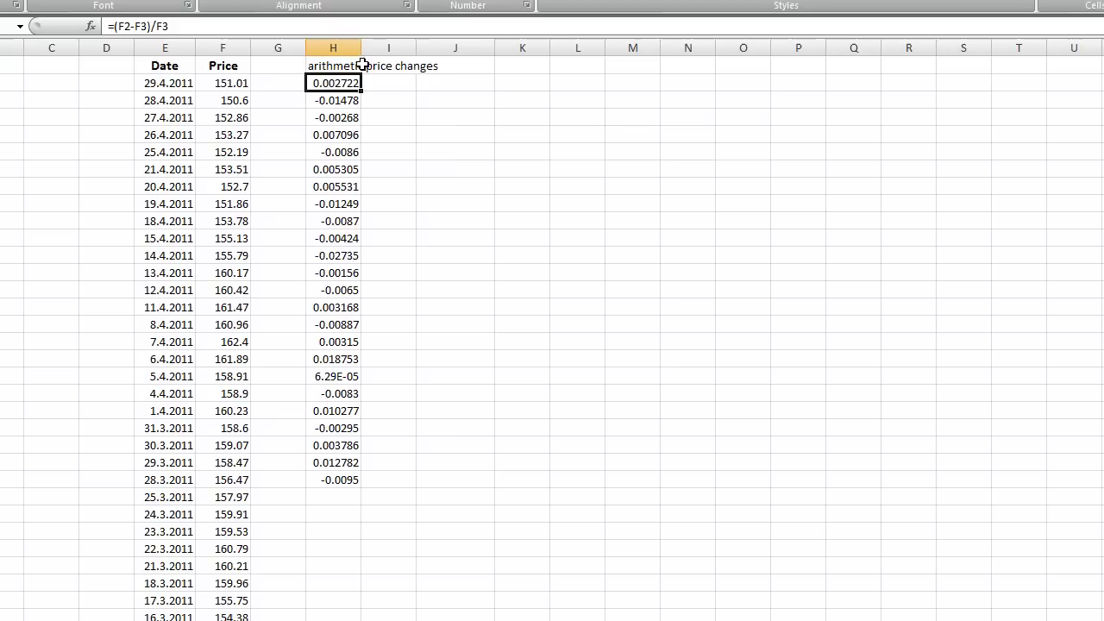
- Enter the column heading "log price changes" in K1
click(528, 70)
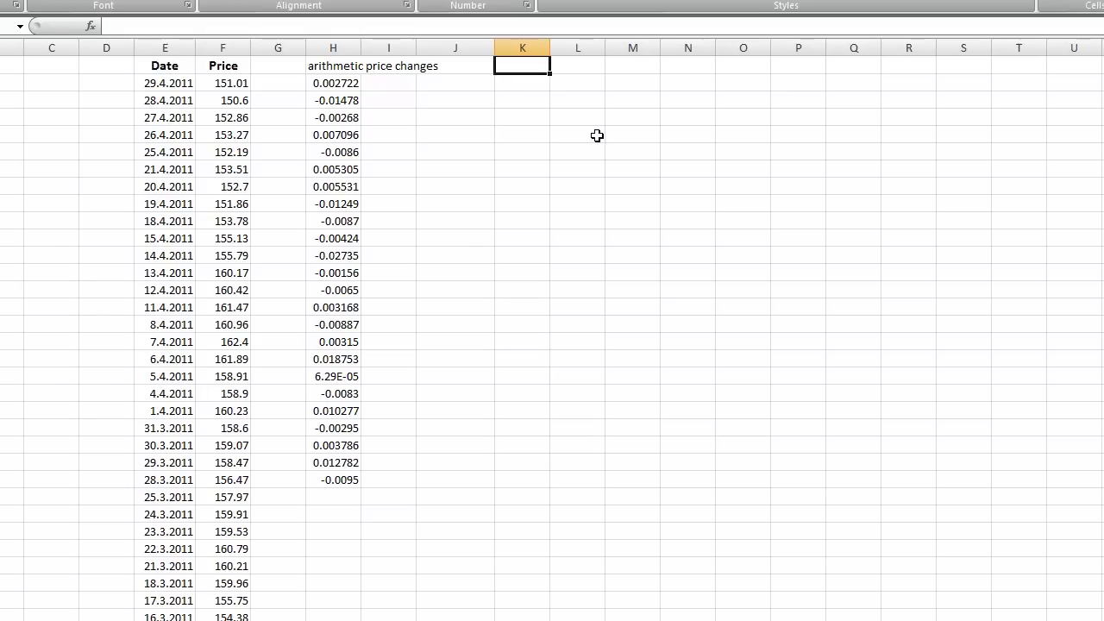
text(=)
key(BackSpace)
text(log p)
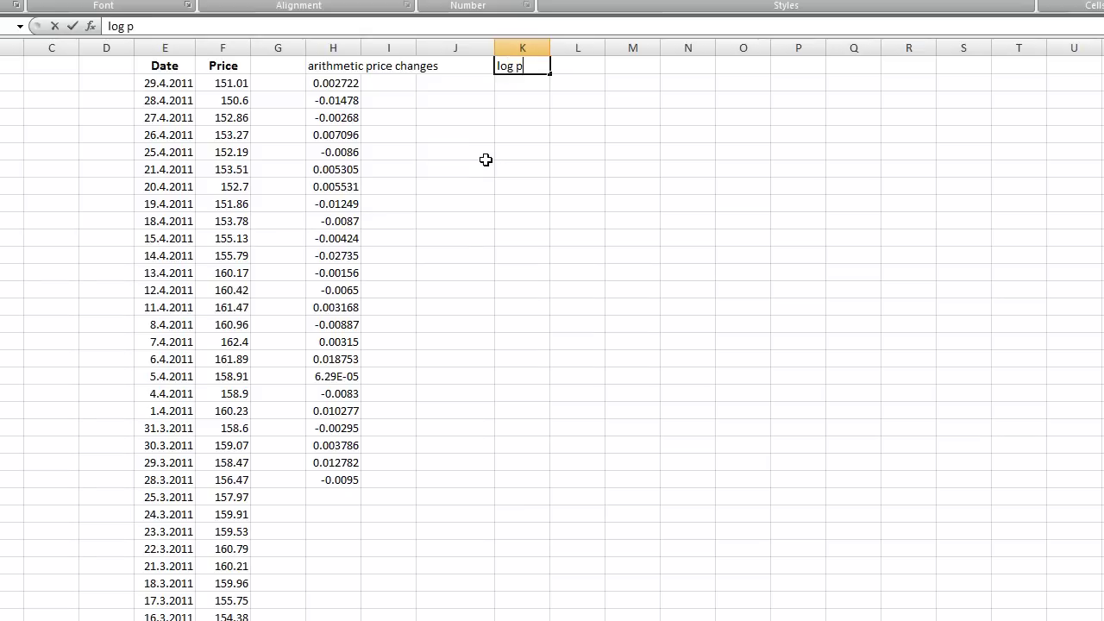
text(rice changes)
key(Return)
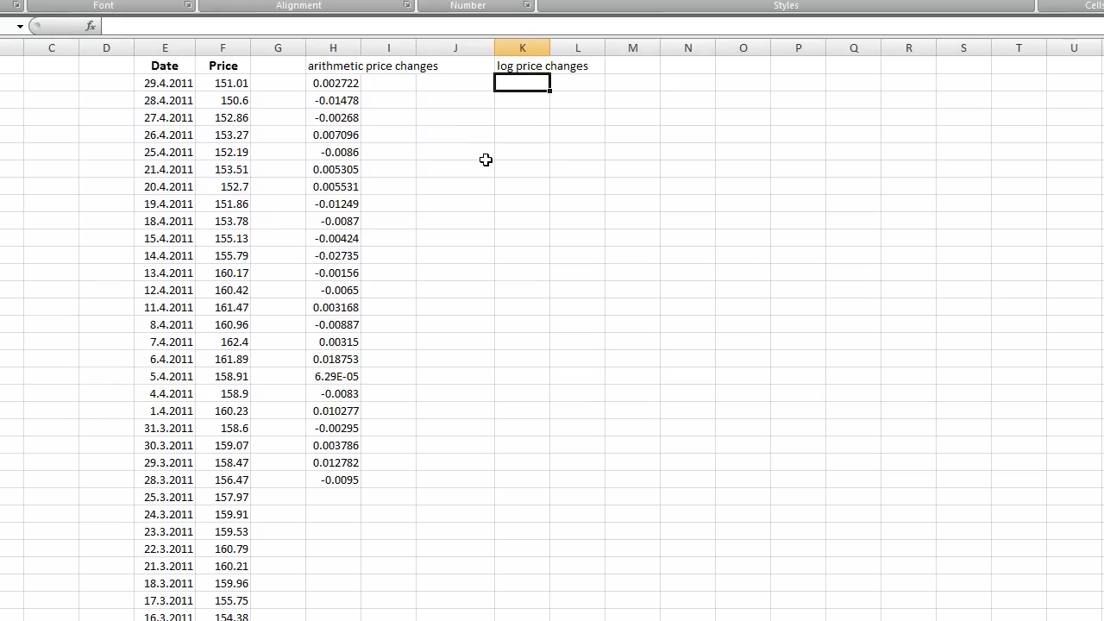
- Calculate the log price change for the first date in K2 with the formula =LN(F2/F3)
text(=)
click(234, 82)
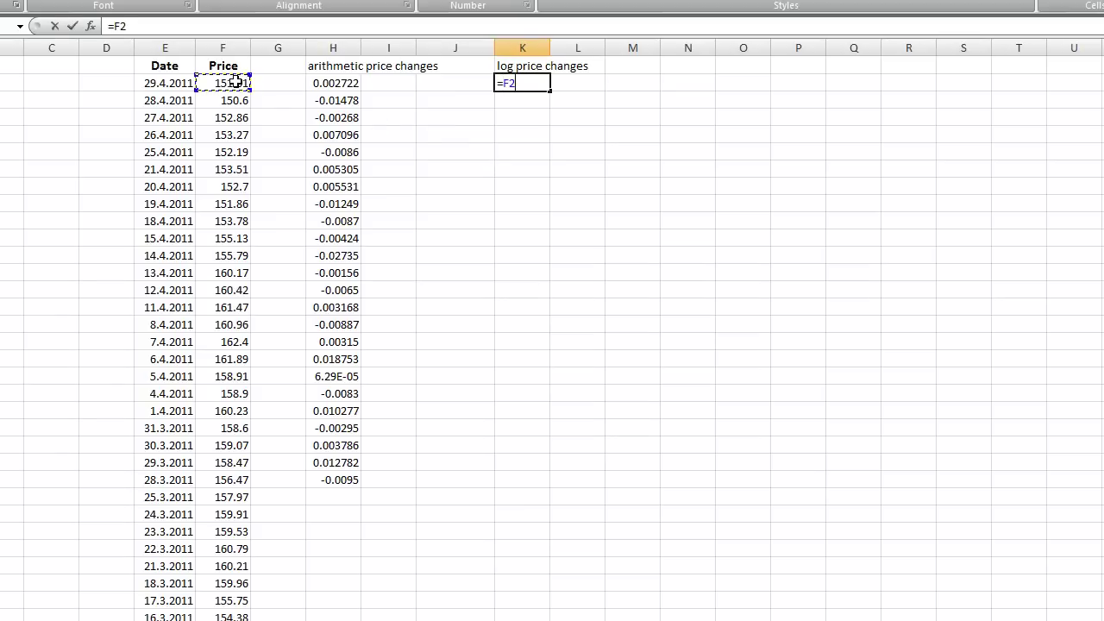
key(BackSpace)
key(BackSpace)
text(ln)
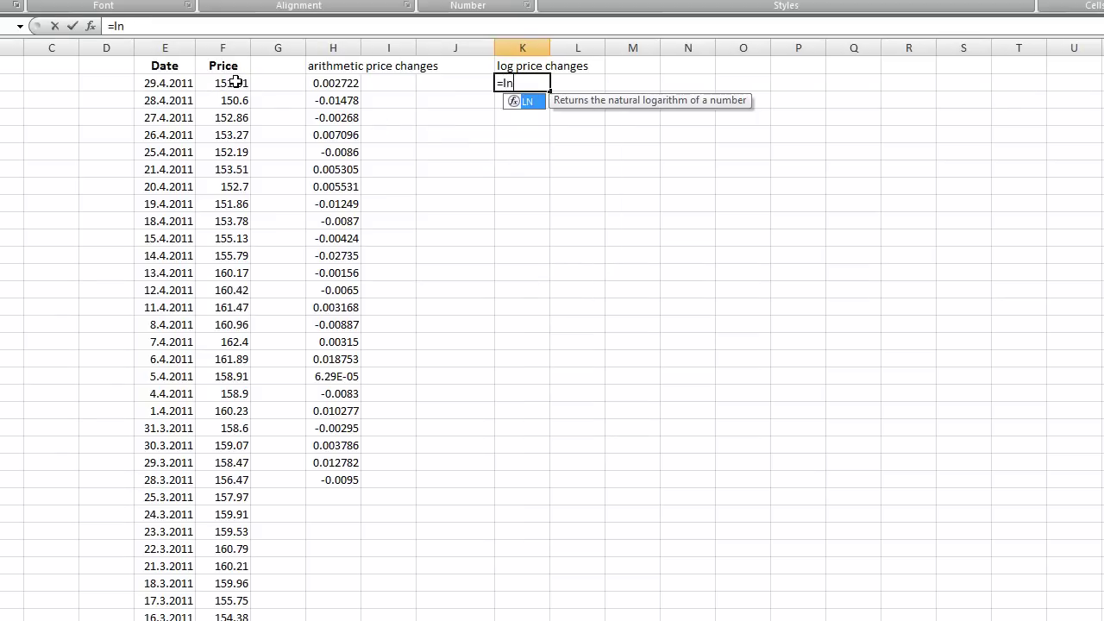
text(()
click(234, 82)
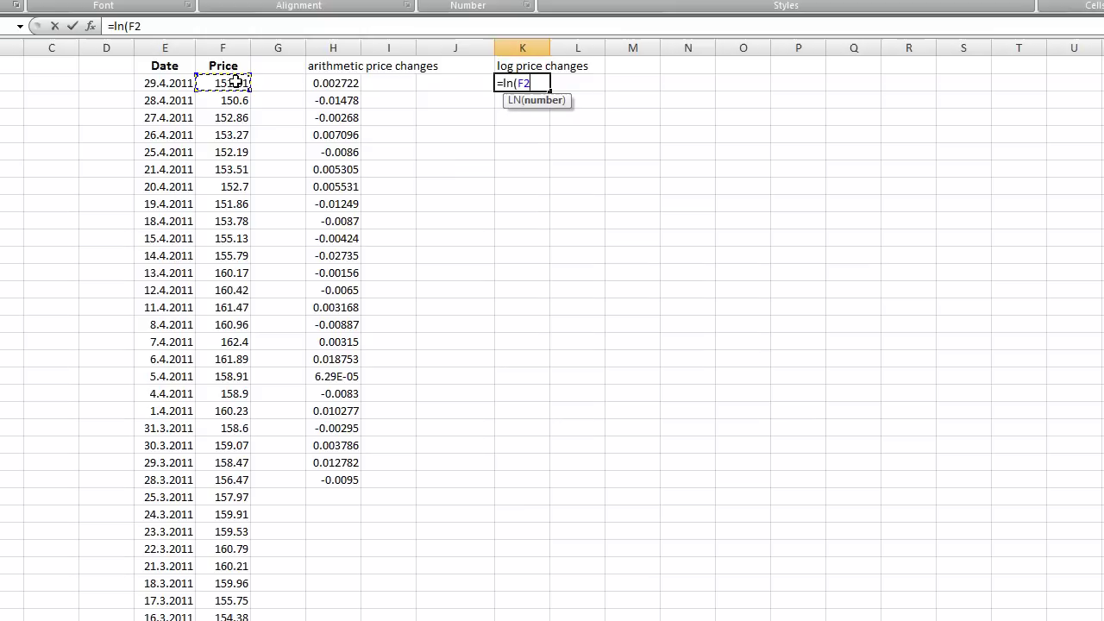
text(/)
click(231, 100)
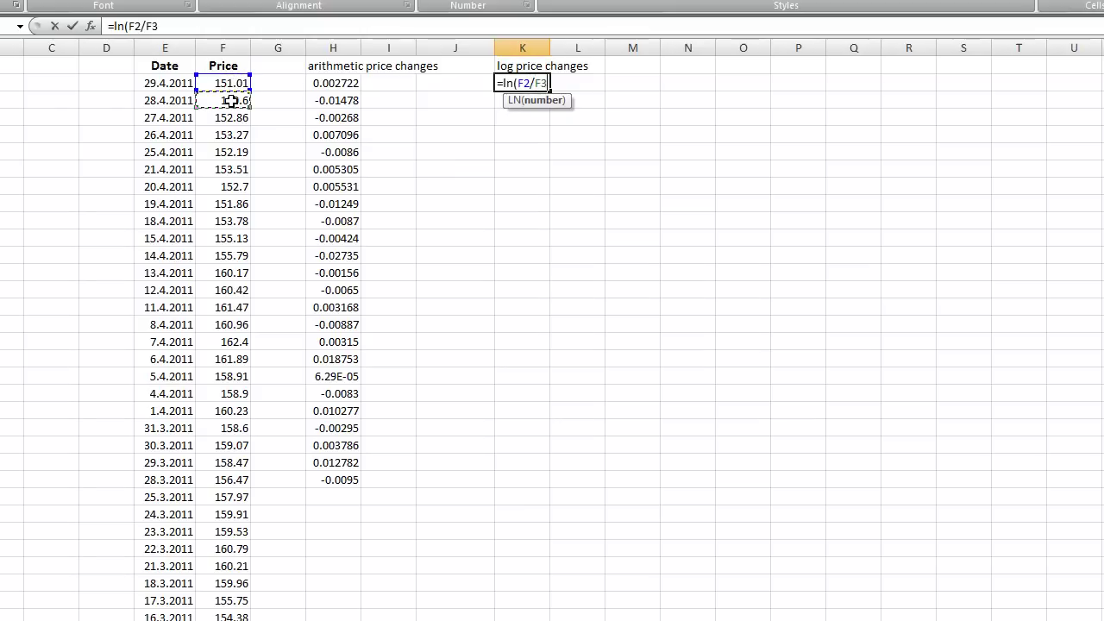
text())
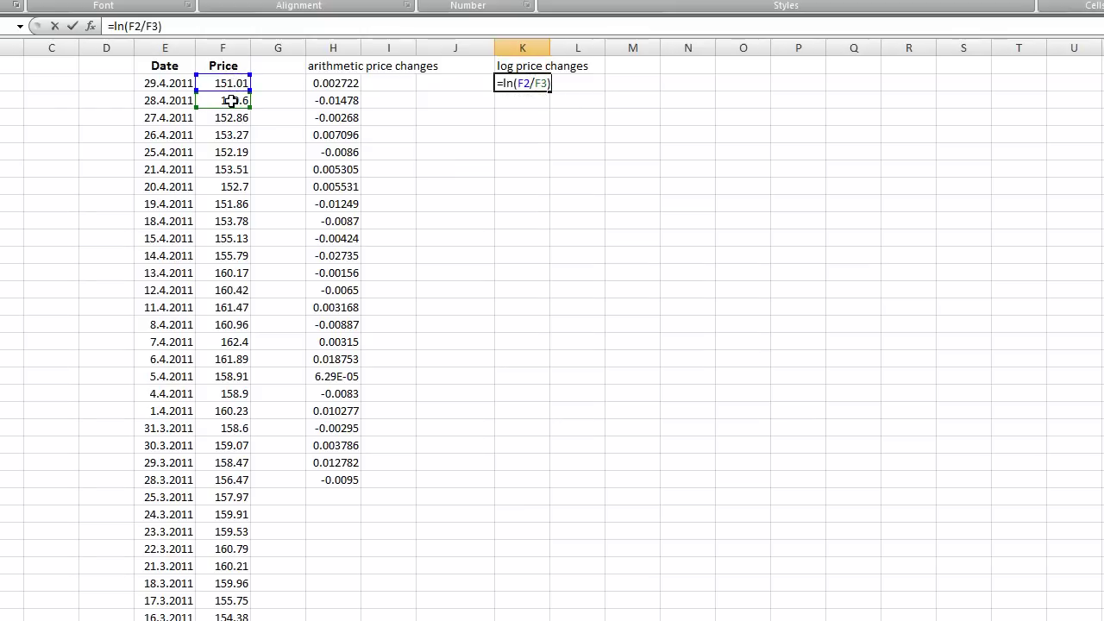
key(Return)
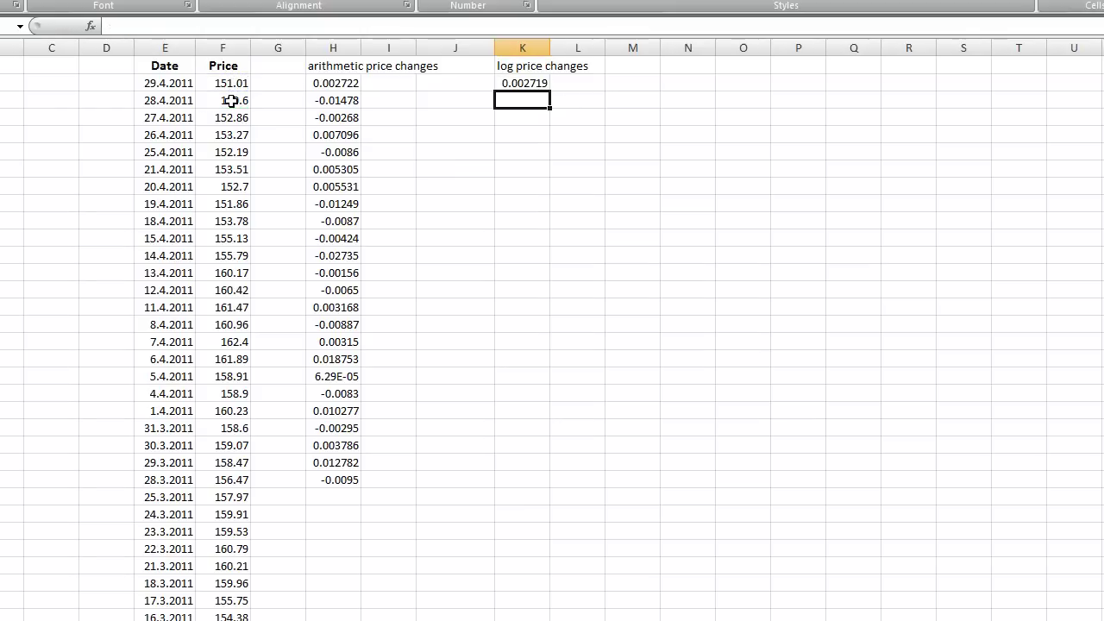
- Fill the log price change formula from K2 down to K25
click(333, 84)
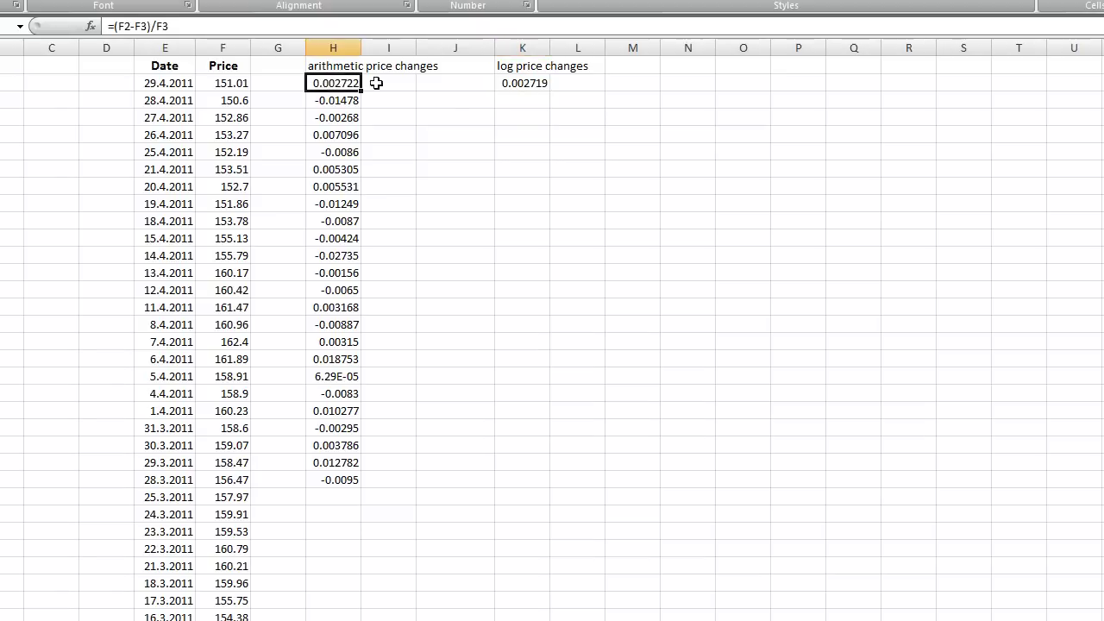
click(525, 85)
drag(552, 89, 536, 487)
- Compare the arithmetic price changes in column H with the log price changes in column K
click(331, 111)
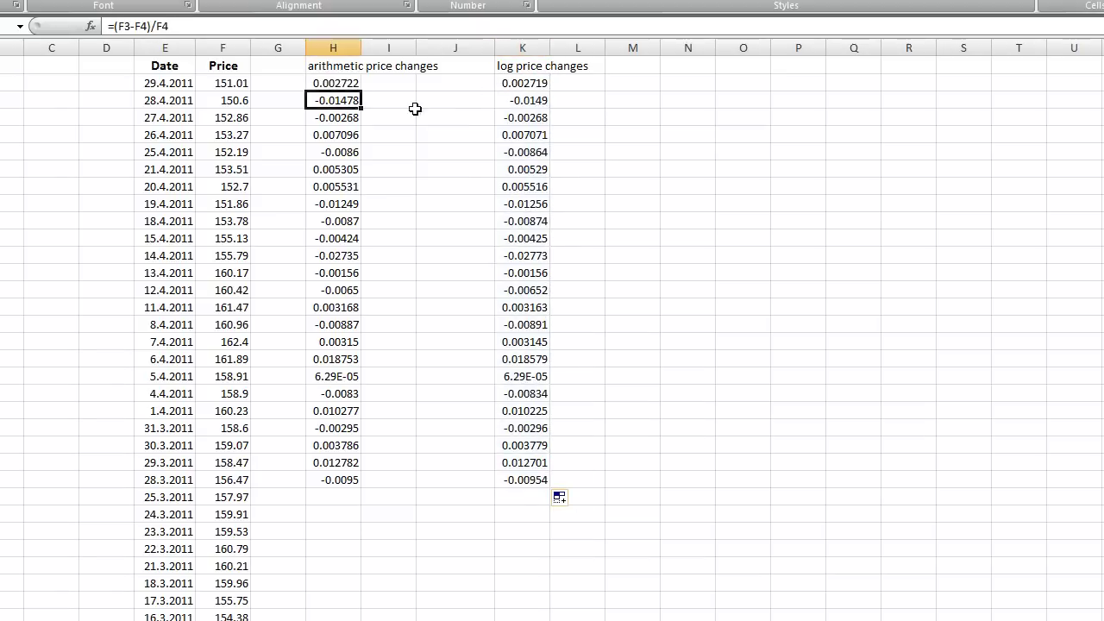
click(516, 100)
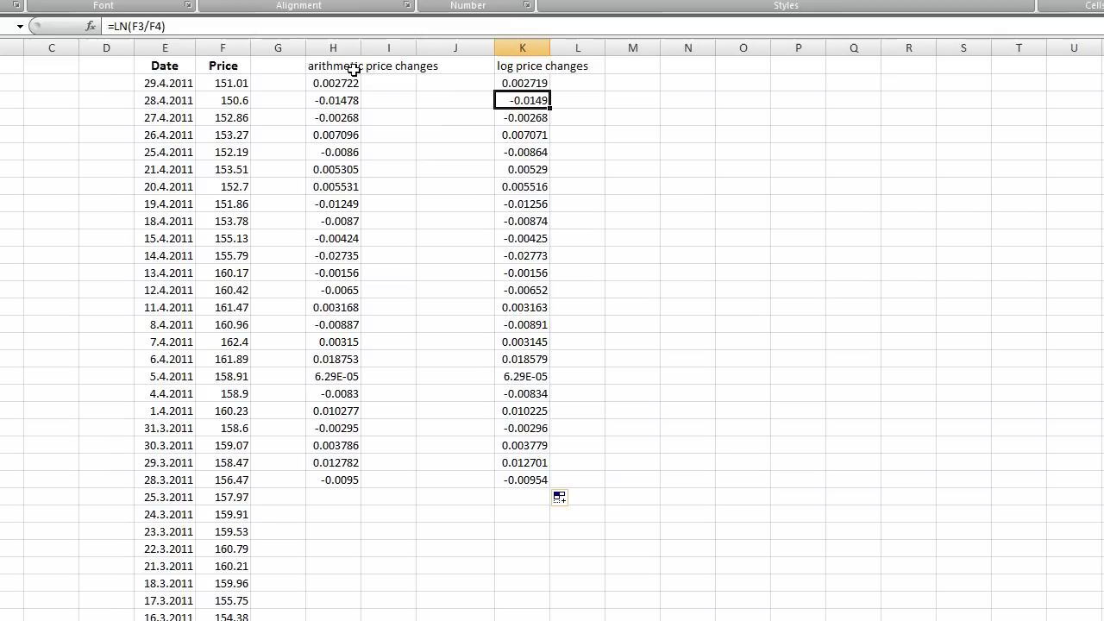
click(330, 46)
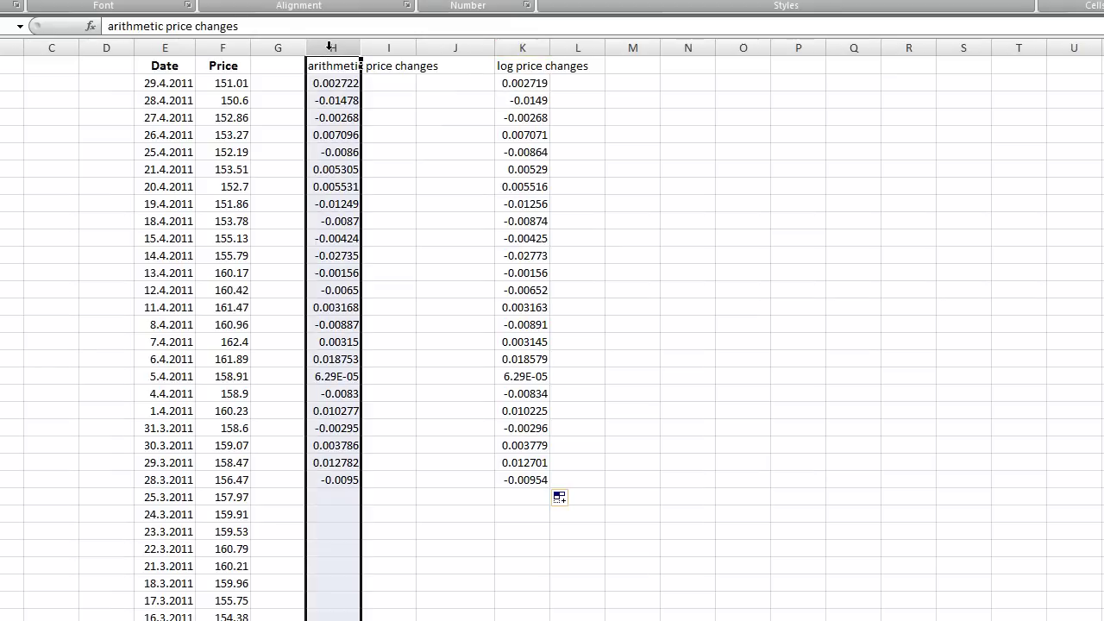
drag(536, 65, 521, 476)
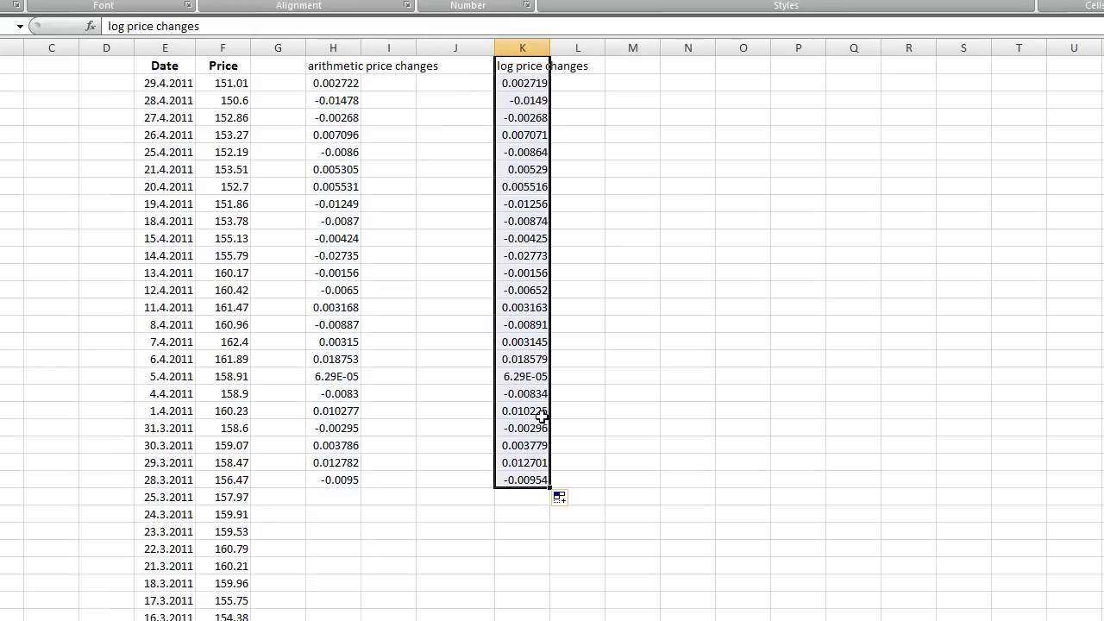
click(539, 413)
- Delete the arithmetic price changes column and the empty column after it
click(337, 48)
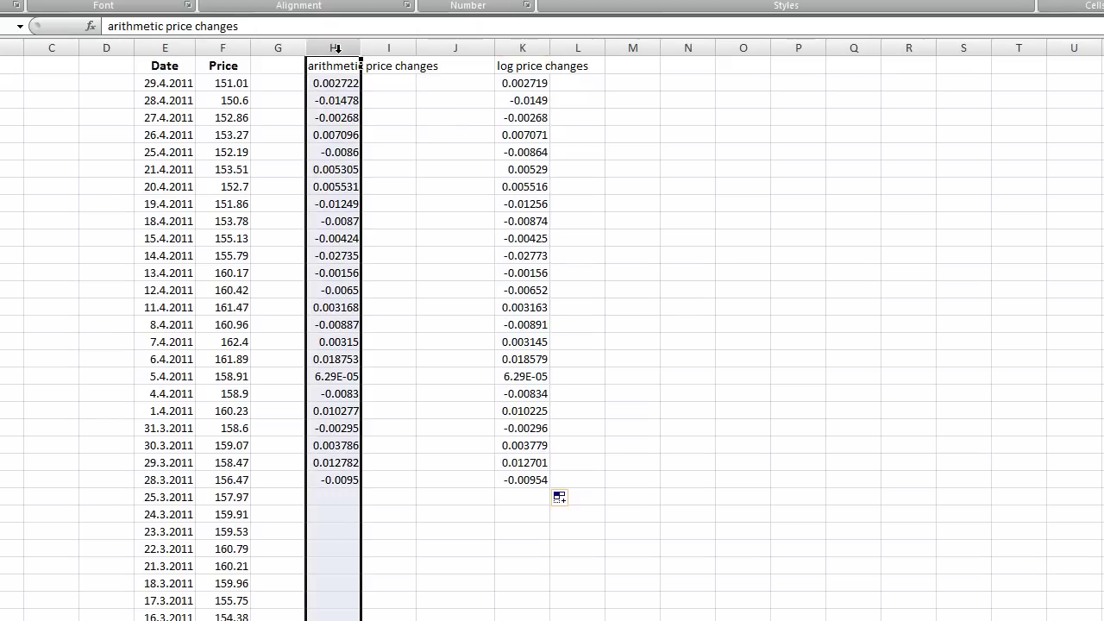
right_click(340, 50)
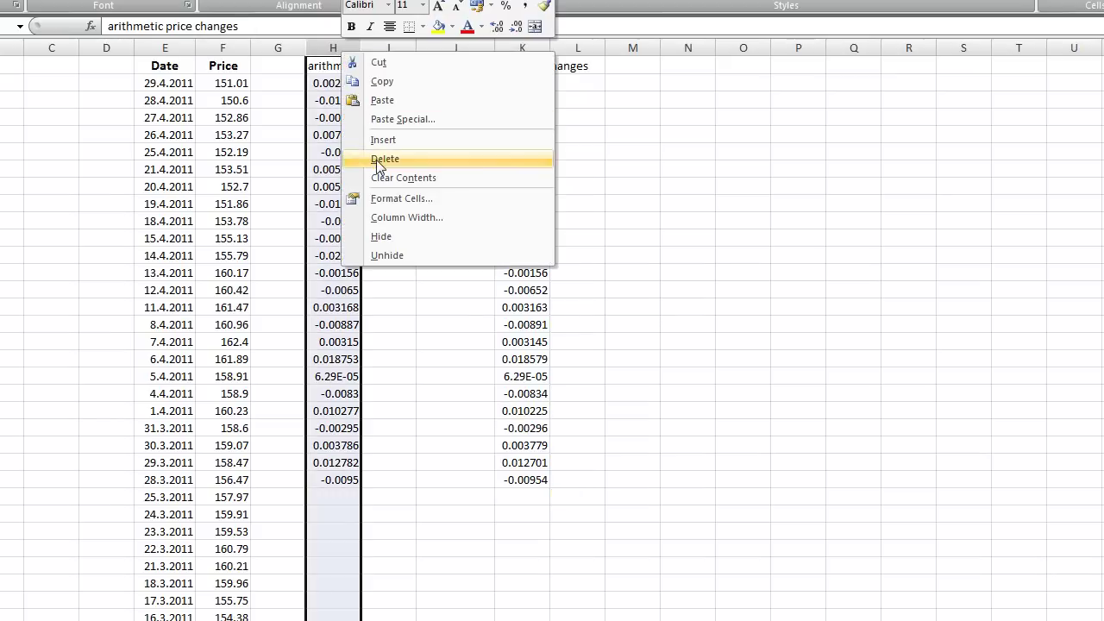
click(384, 159)
right_click(335, 49)
click(383, 159)
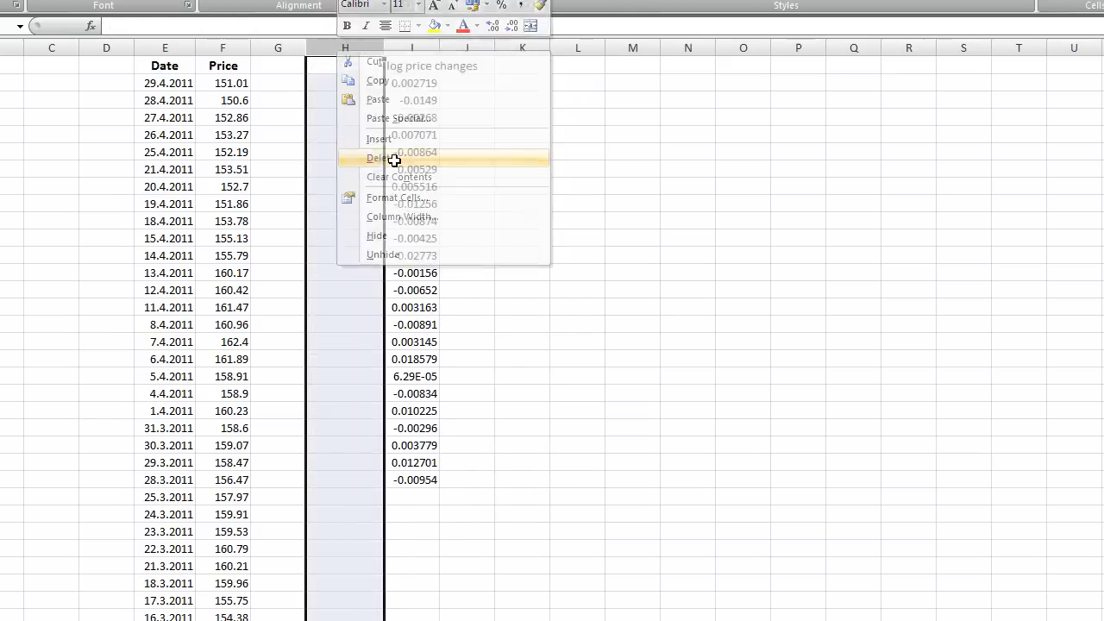
click(345, 123)
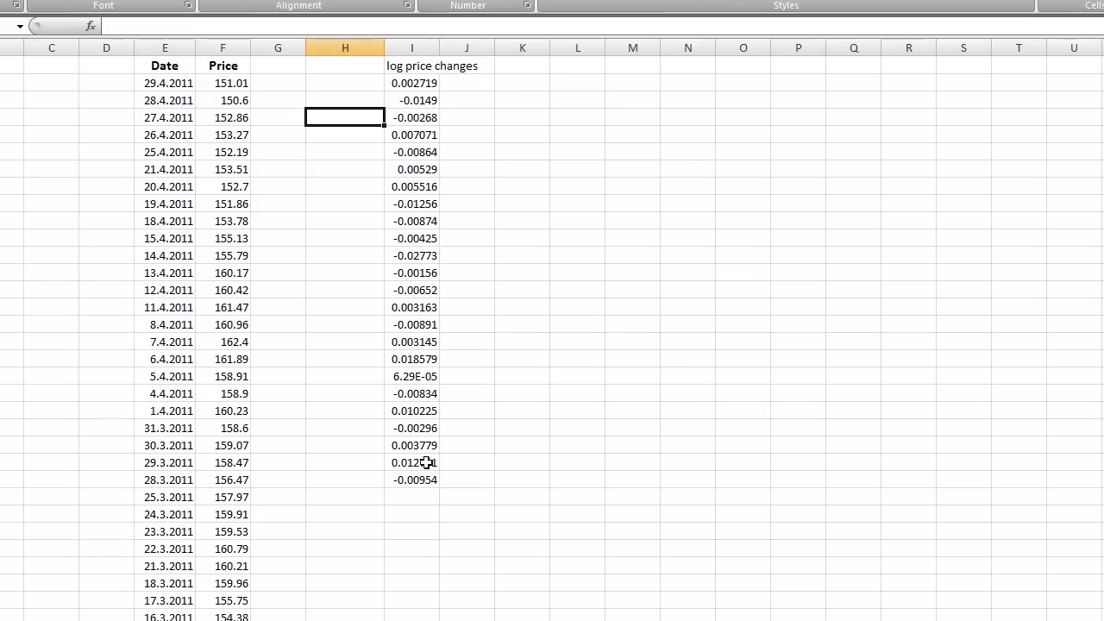
- Extend the log price change formula in column I from I25 down to the 29.4.2010 row
scroll(428, 341, down, 1)
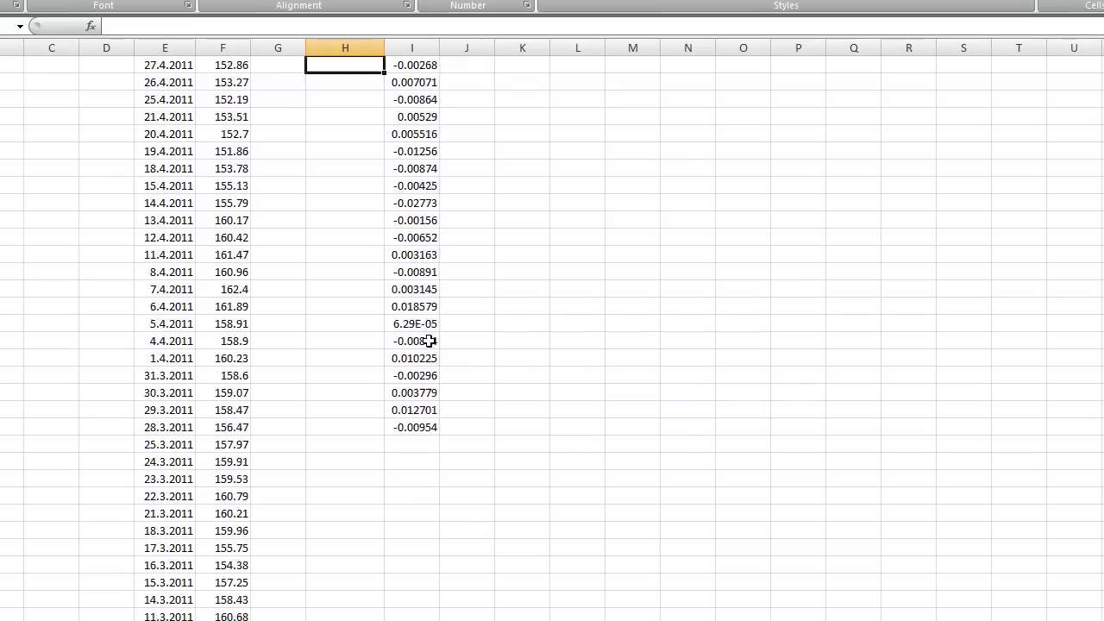
scroll(429, 341, up, 1)
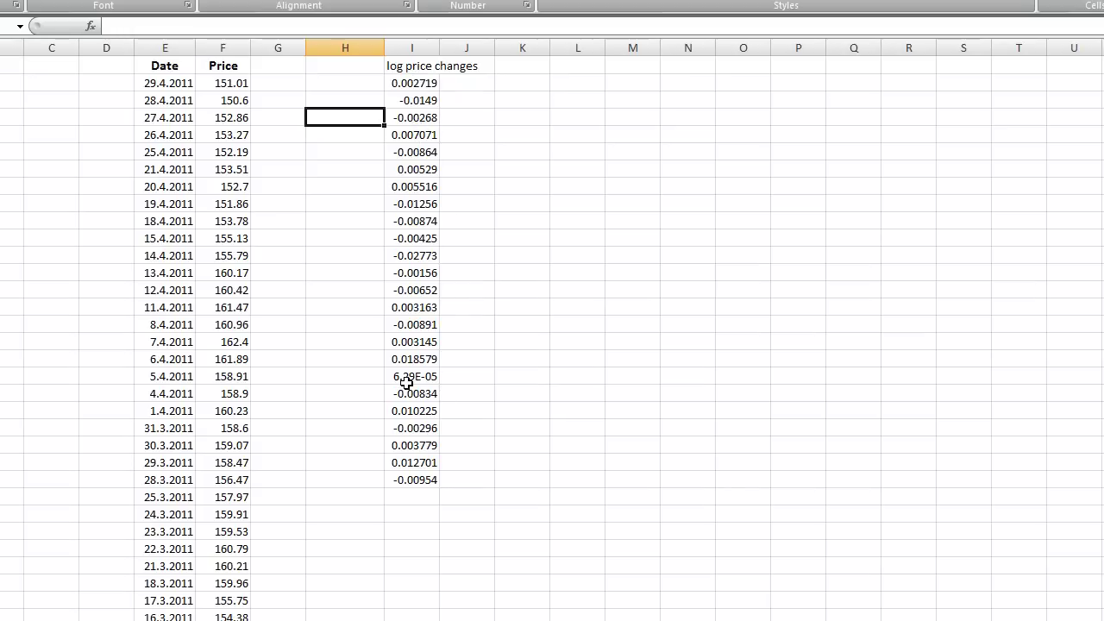
click(424, 479)
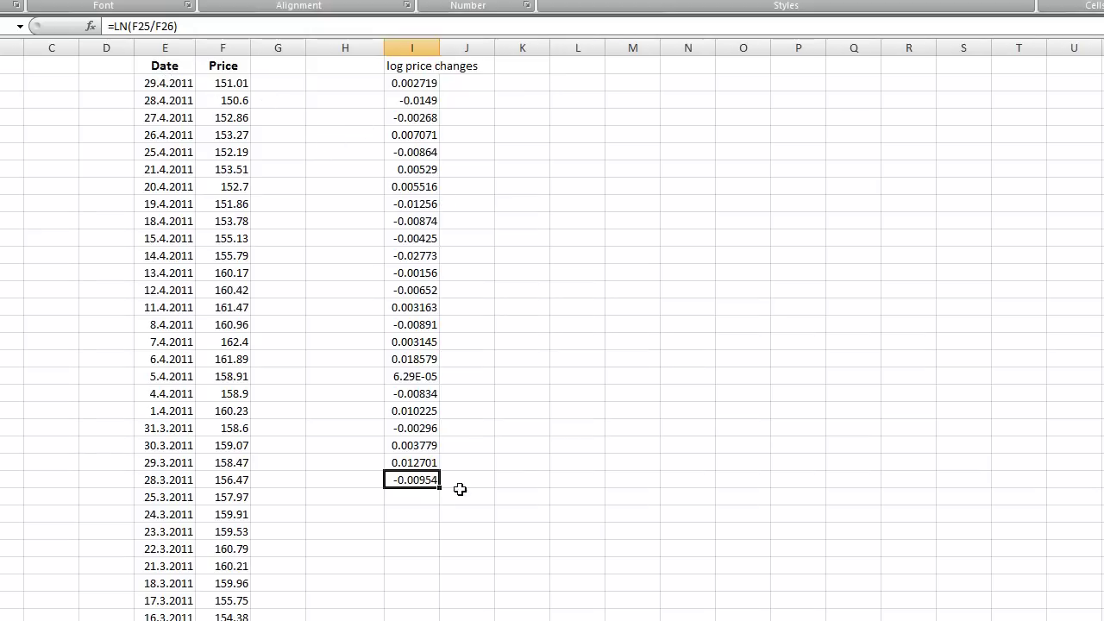
drag(440, 487, 415, 103)
scroll(540, 168, up, 3)
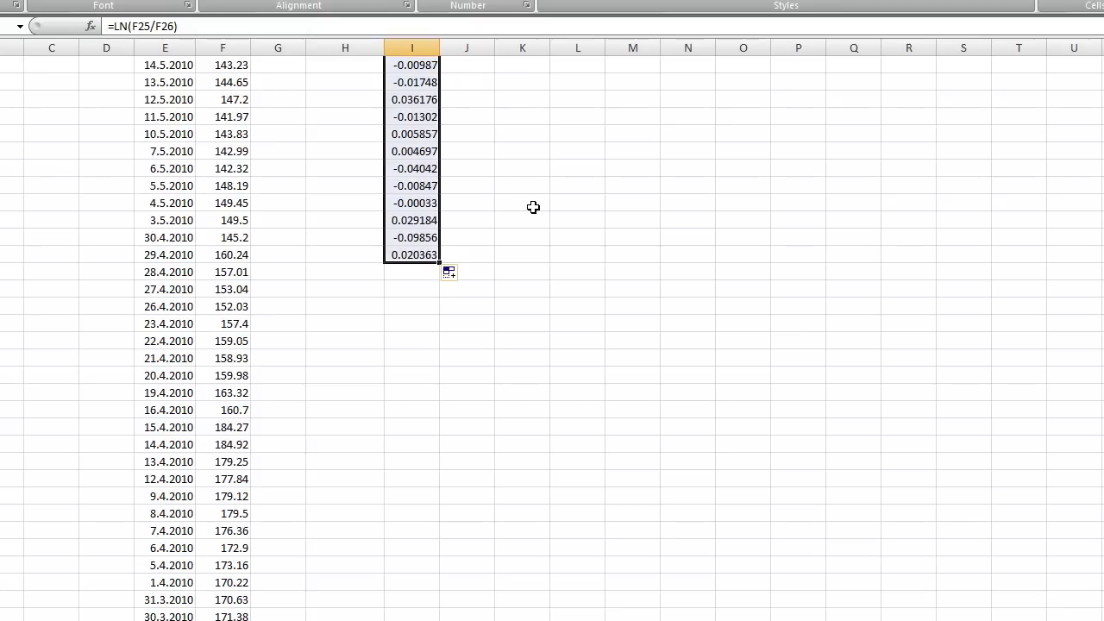
- Examine the log price changes in column I around 6.5.2010 against their dates and formulas
click(534, 203)
scroll(532, 208, up, 1)
click(423, 187)
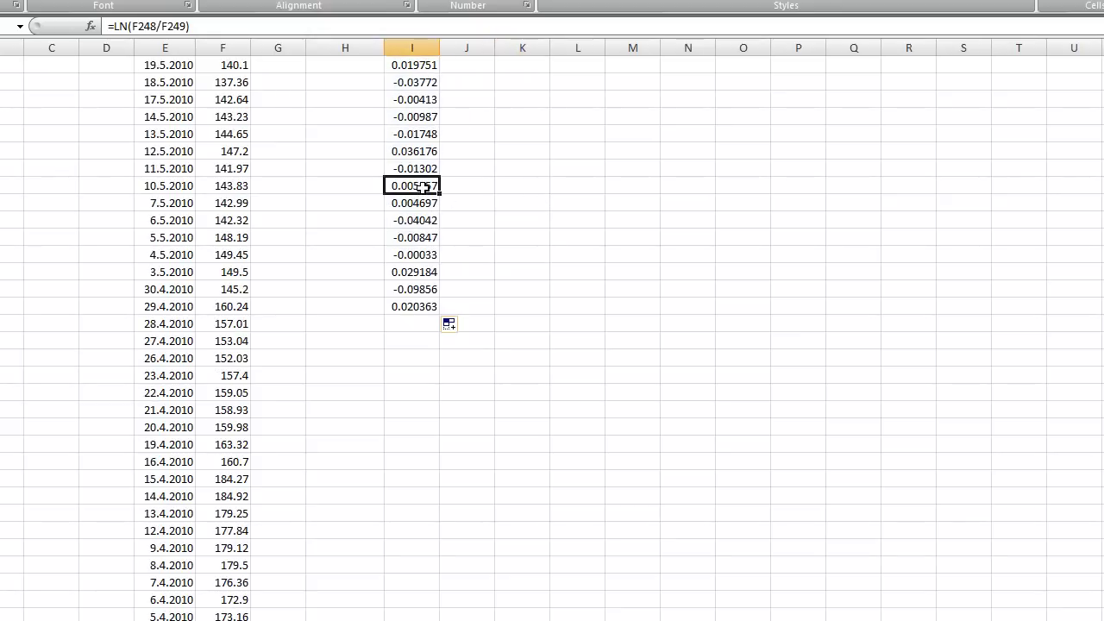
click(423, 219)
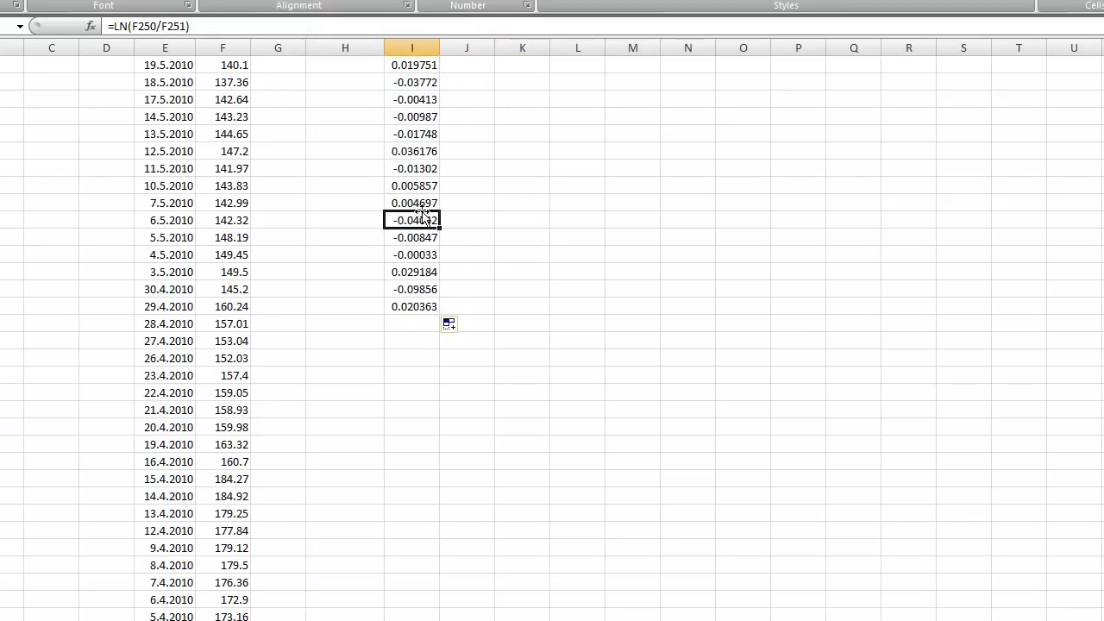
click(175, 239)
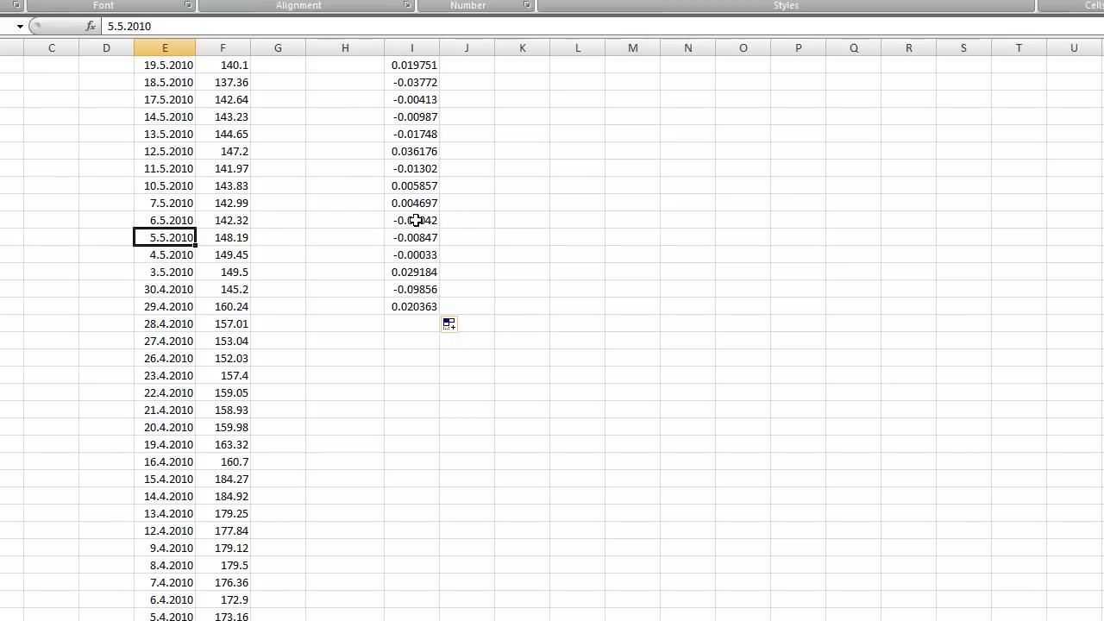
click(187, 220)
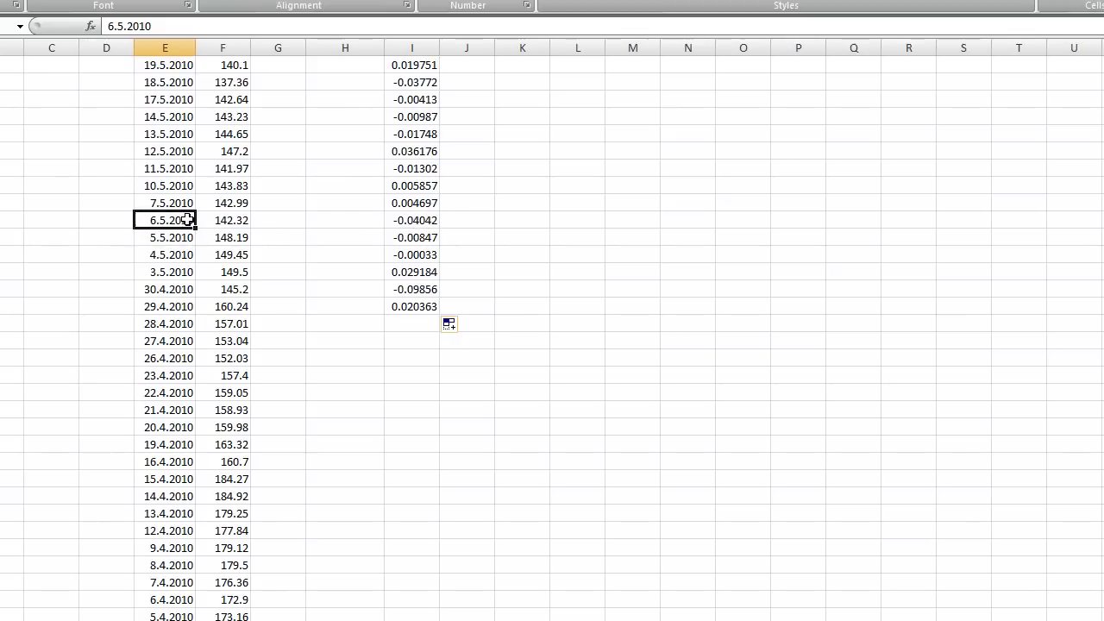
click(427, 221)
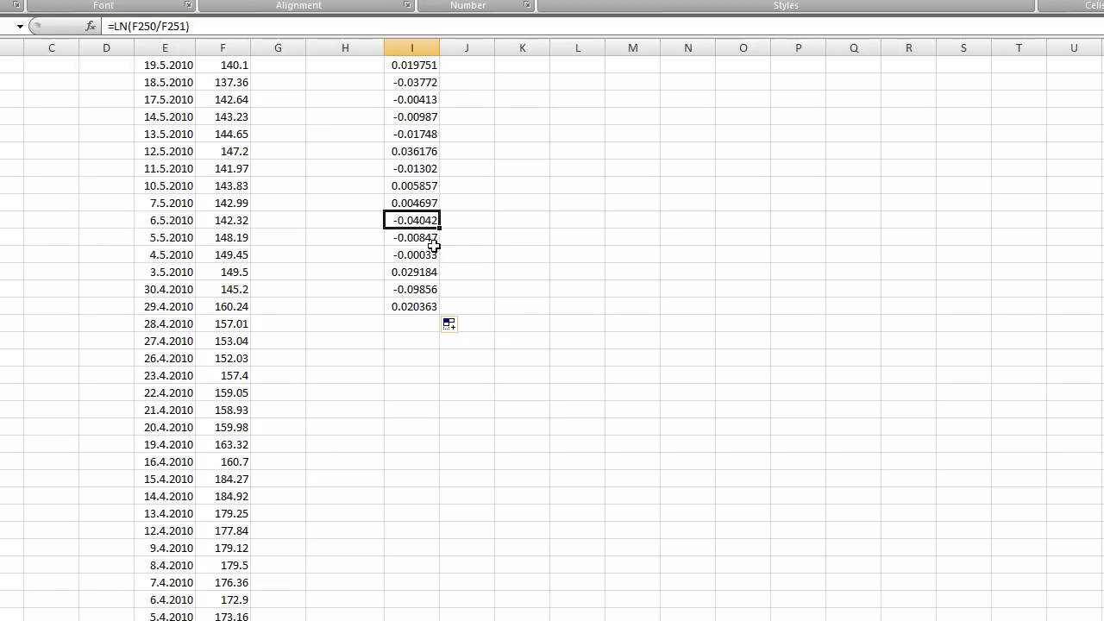
scroll(433, 242, up, 1)
scroll(466, 254, up, 1)
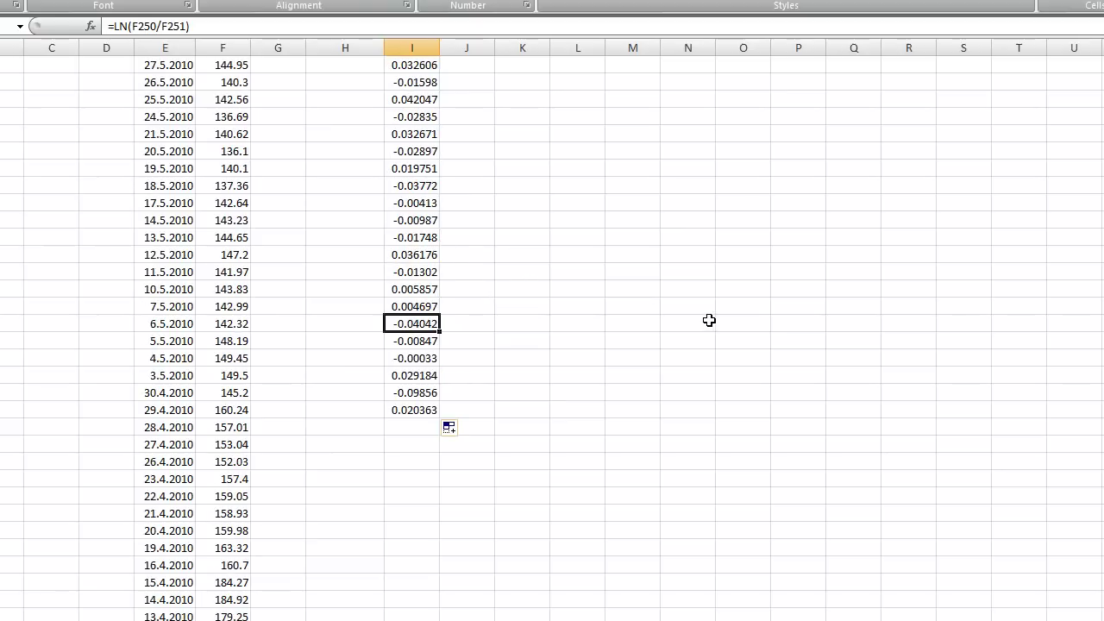
- Enter the formula =I255 in J255, beside the 29.4.2010 log price change
click(479, 411)
text(-)
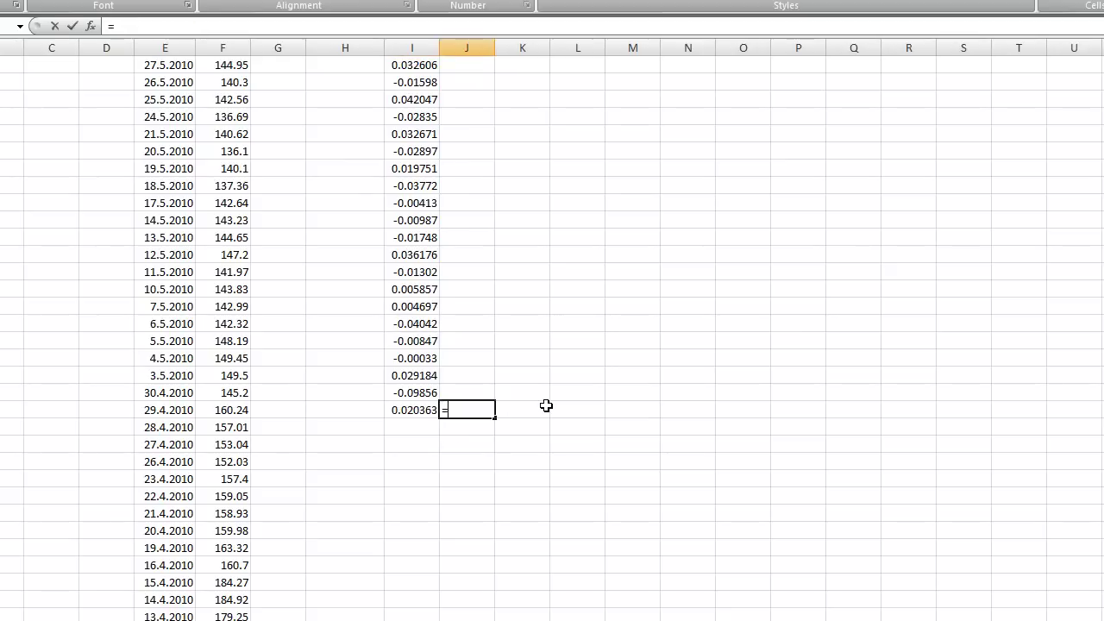
click(430, 411)
key(Return)
click(467, 403)
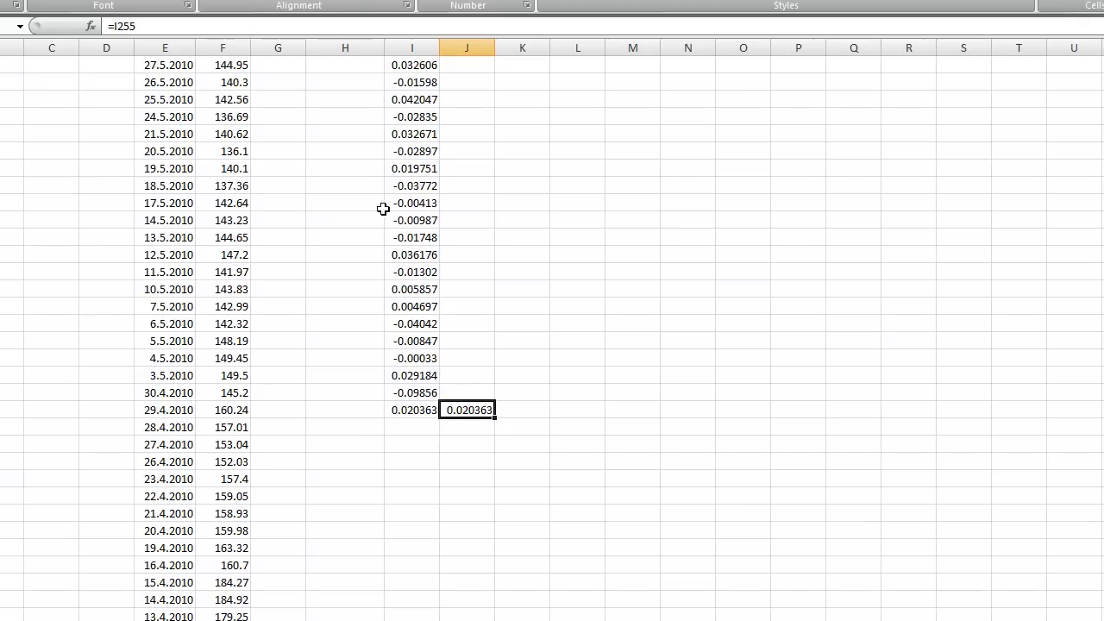
- Format J255 as a percentage with three decimal places
click(451, 1)
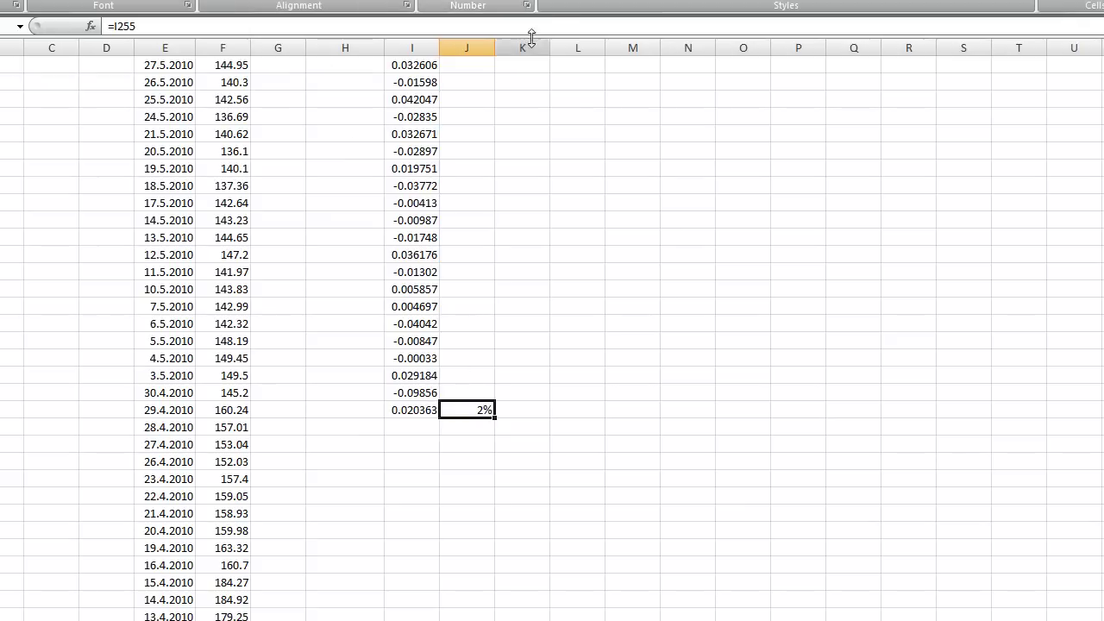
click(490, 1)
click(490, 2)
click(490, 2)
- Fill the percentage-formatted reference in column J from J255 up to J2 and check the filled rows
drag(495, 417, 489, 81)
click(572, 155)
scroll(572, 213, down, 5)
scroll(572, 213, down, 20)
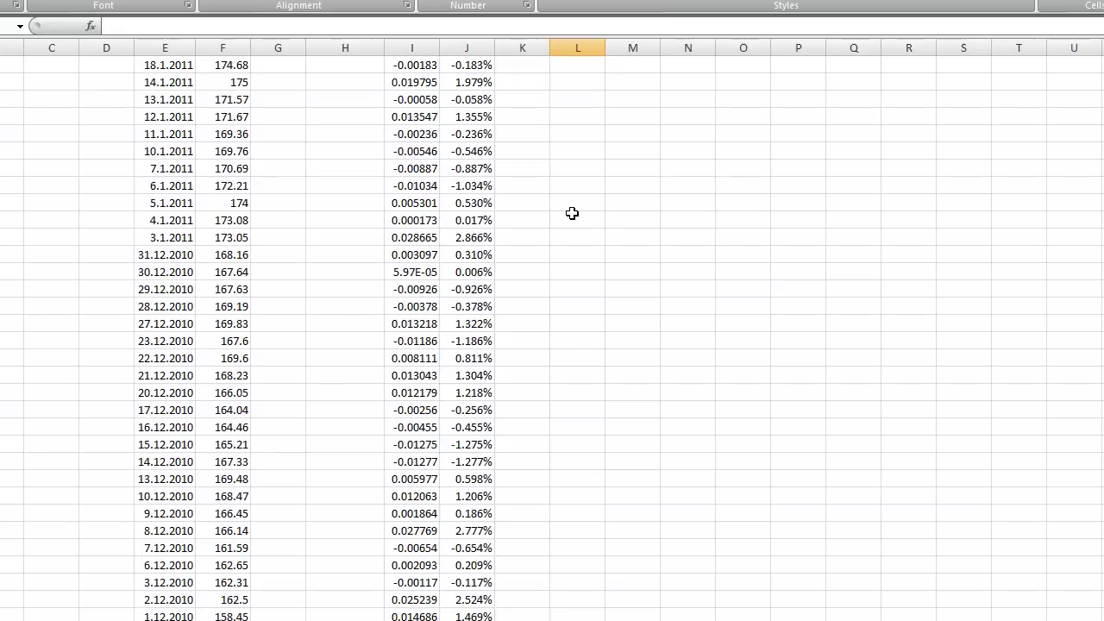
scroll(572, 213, up, 20)
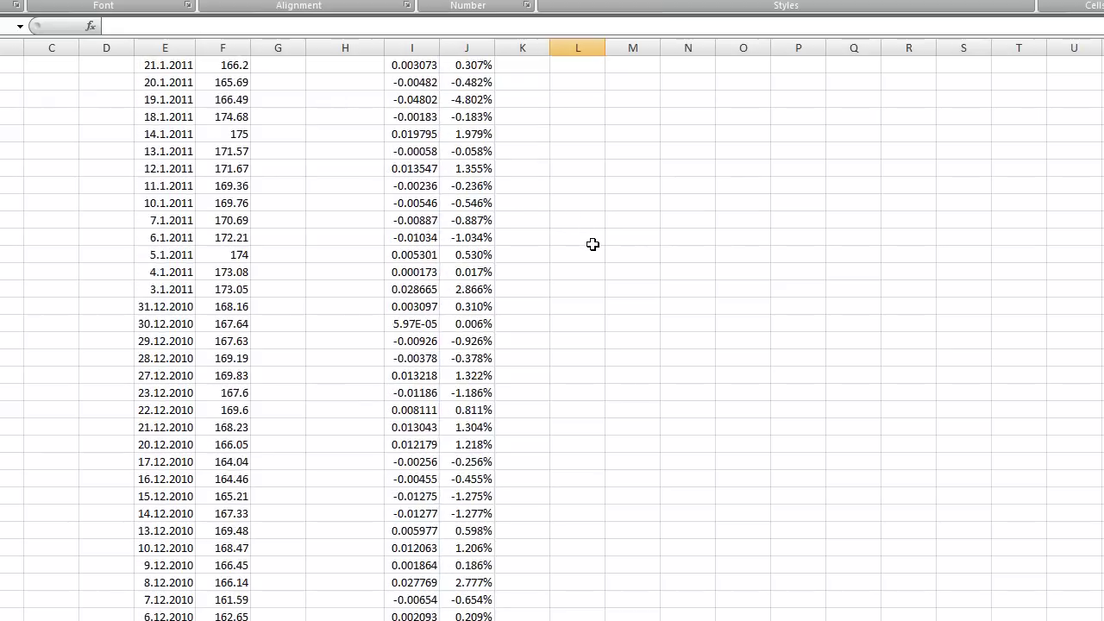
scroll(592, 245, up, 1)
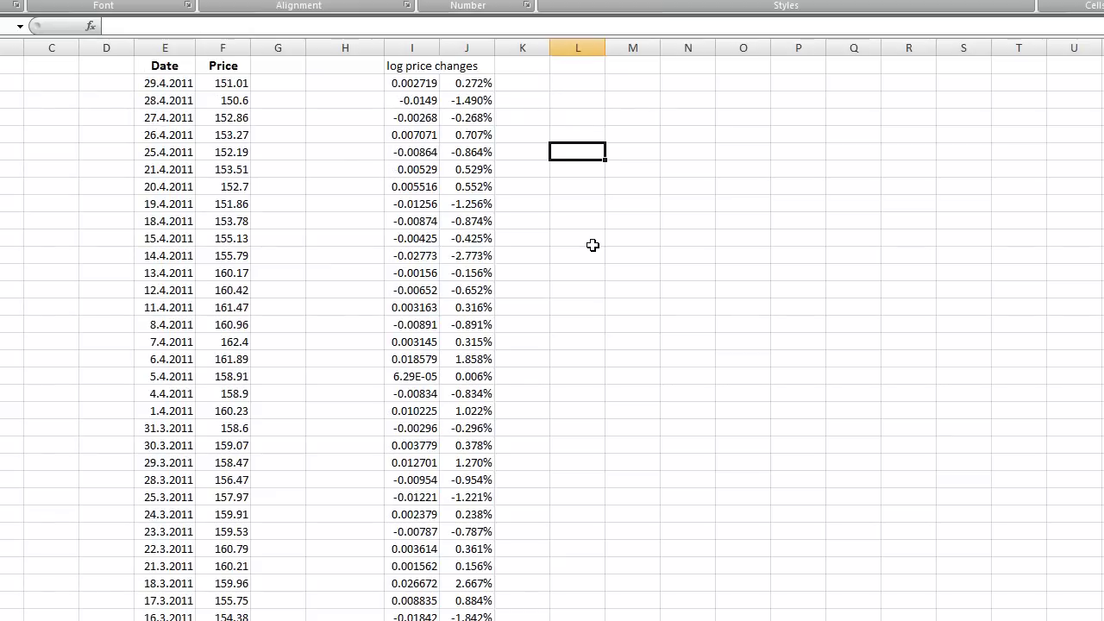
- Enter the label "standard deviation" in L2
click(570, 83)
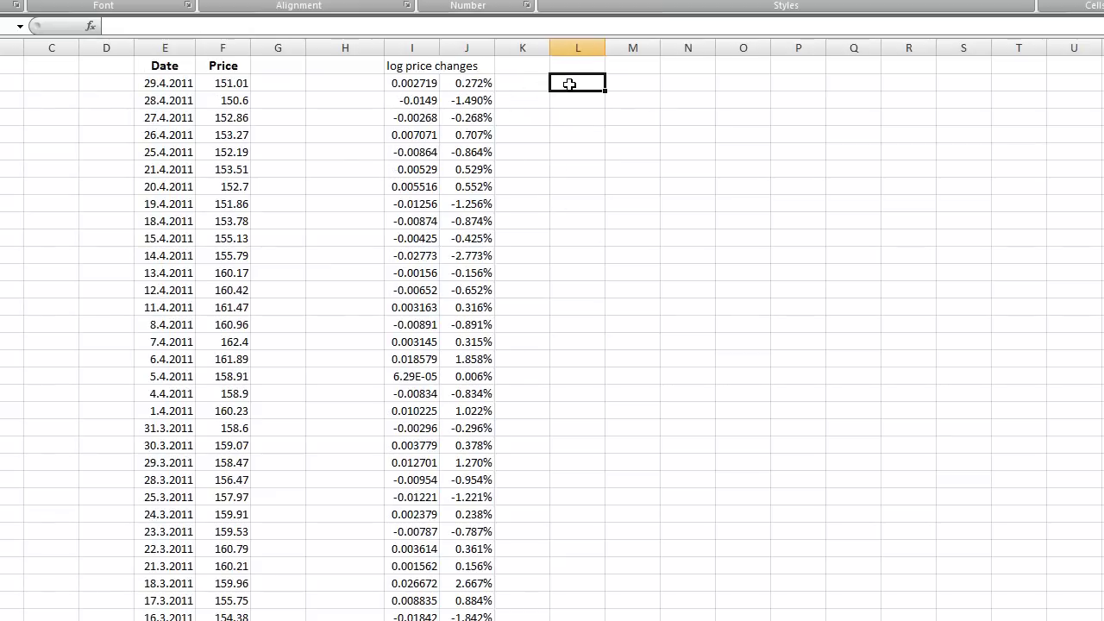
text(standa)
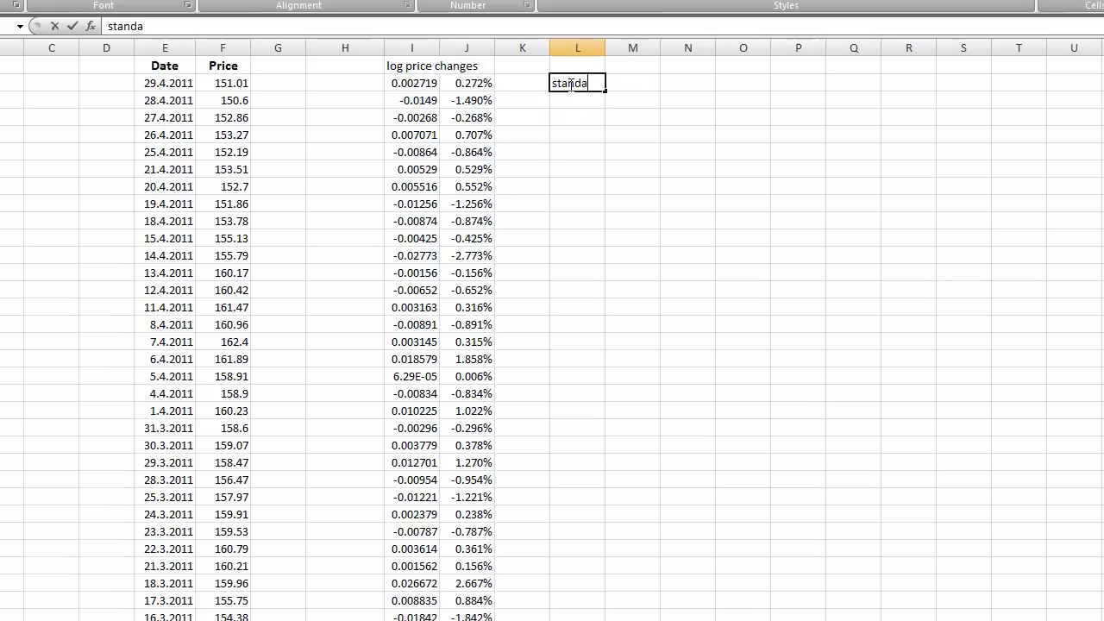
text(rd deviation)
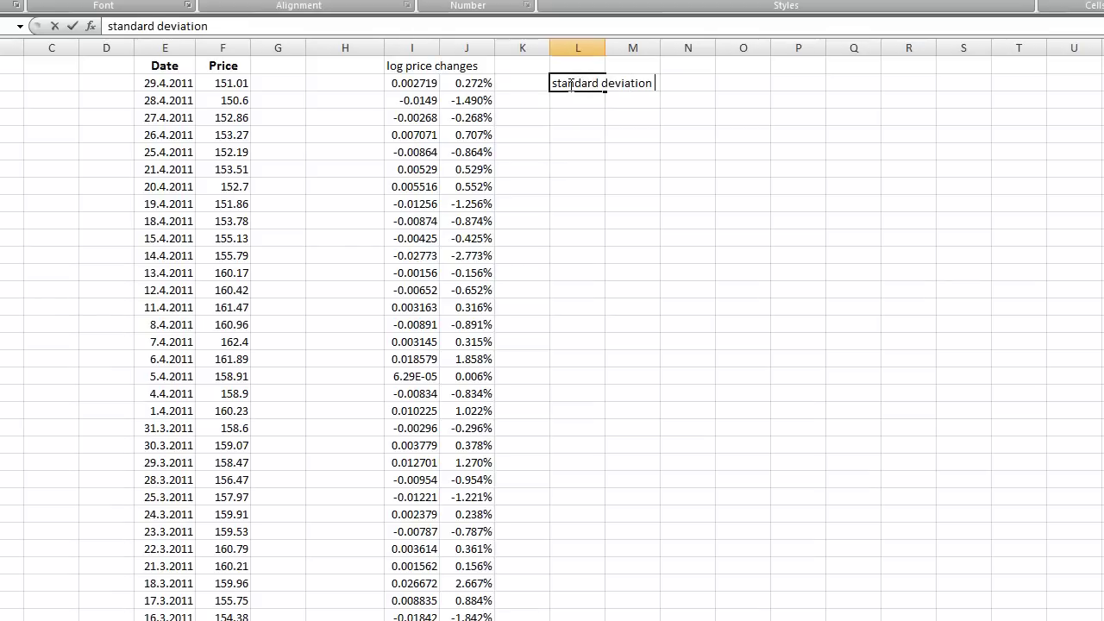
key(Return)
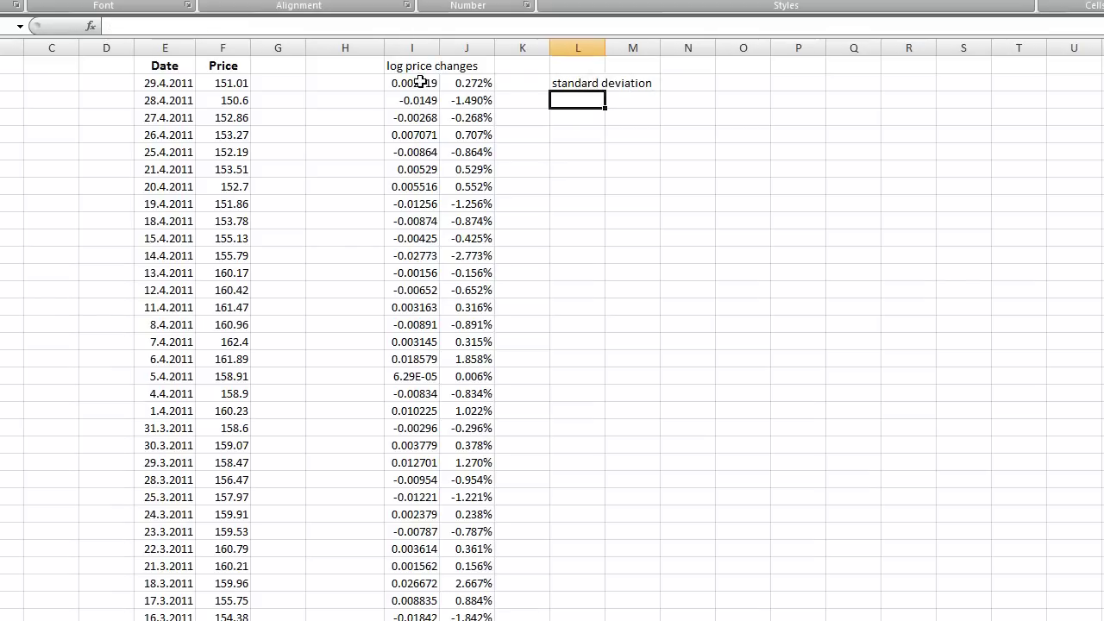
- Calculate the standard deviation of the log price changes in L3 with =STDEV(I2:I255)
text(=)
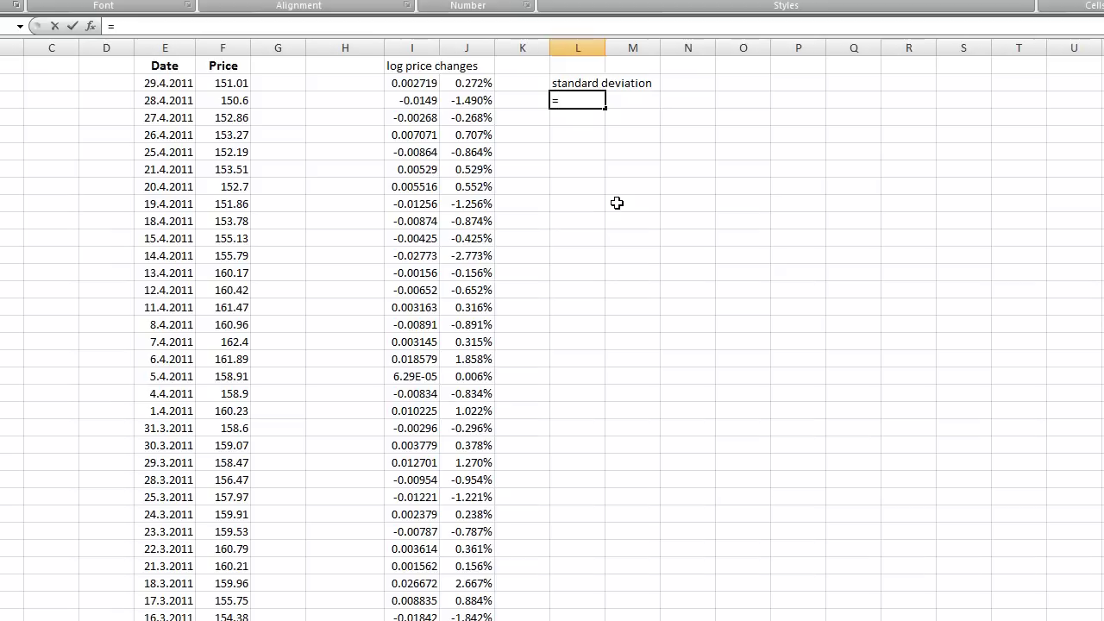
text(stde)
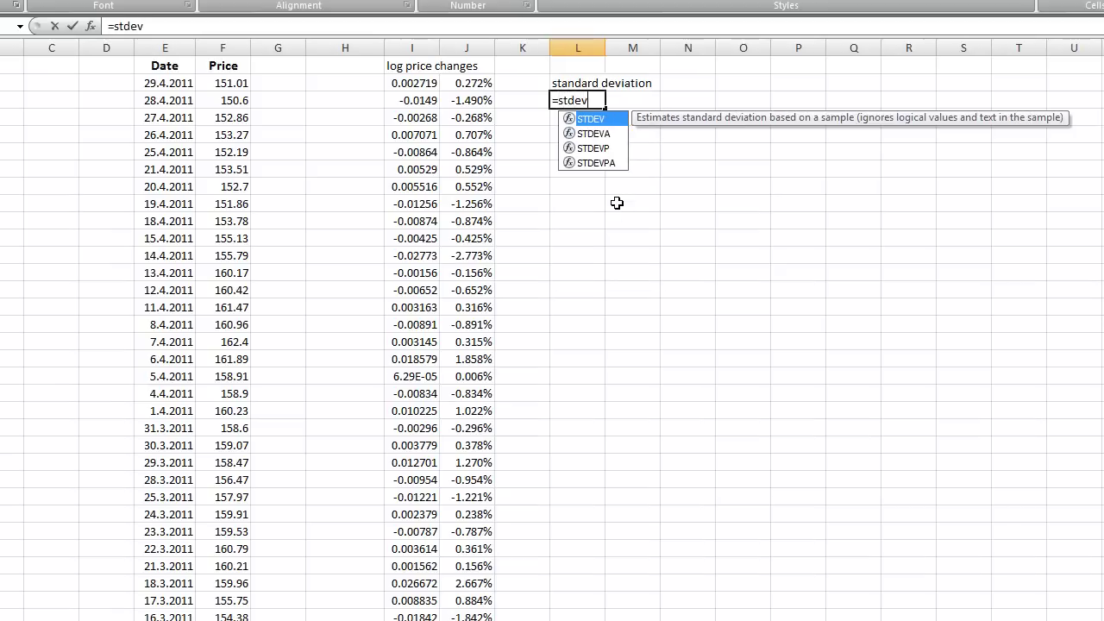
text(v)
key(Tab)
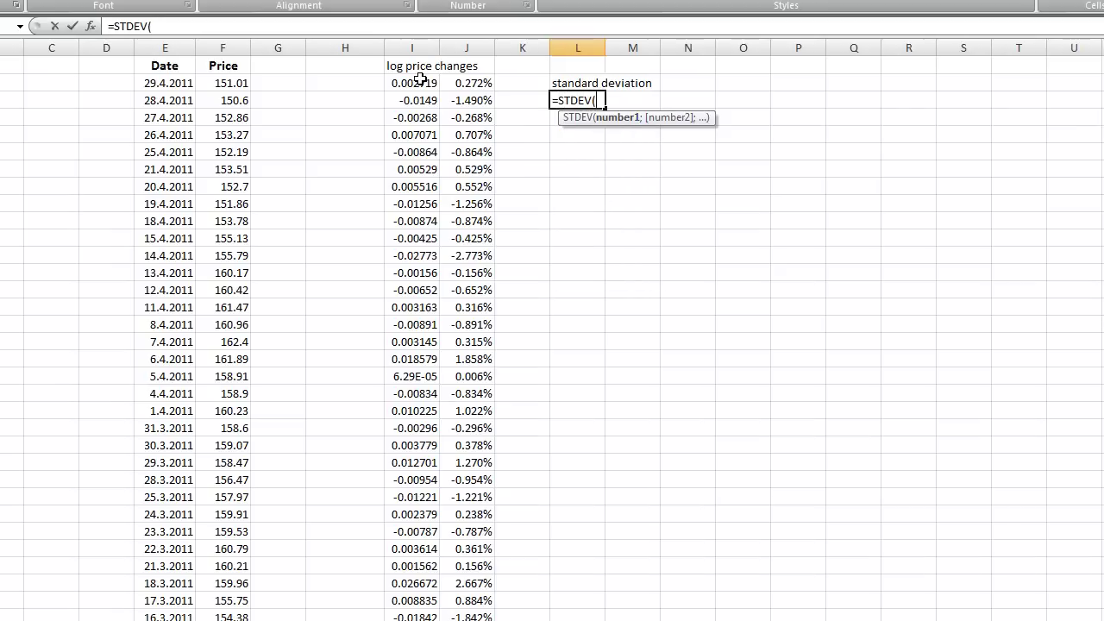
mouse_move(420, 79)
mouse_down()
mouse_move(414, 620)
mouse_move(357, 81)
mouse_move(434, 66)
mouse_move(437, 82)
mouse_up()
scroll(510, 163, up, 3)
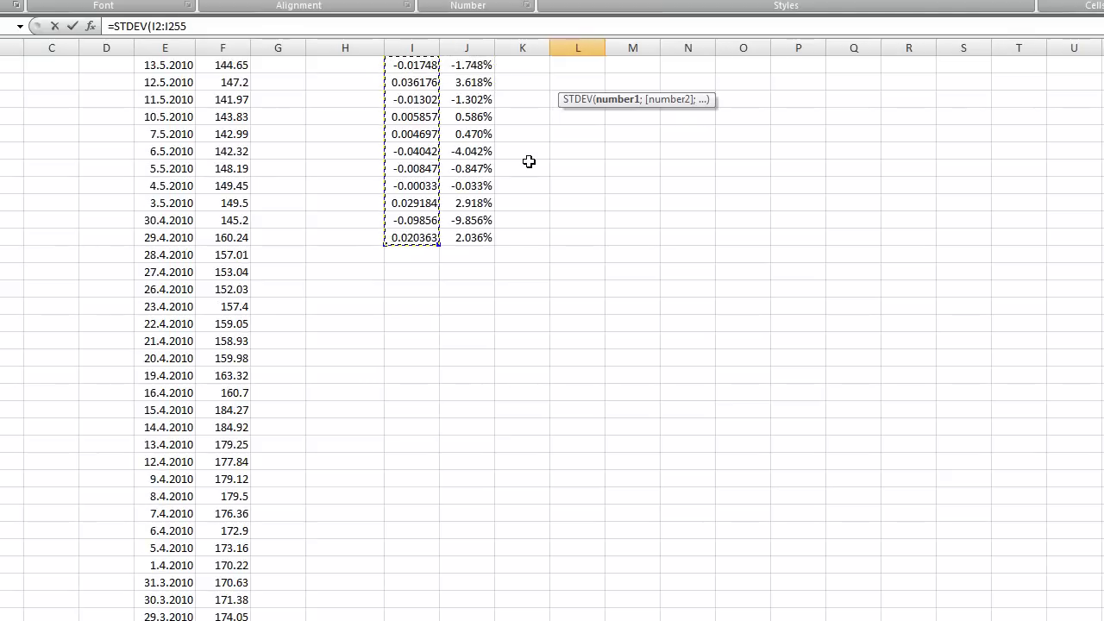
scroll(593, 187, up, 1)
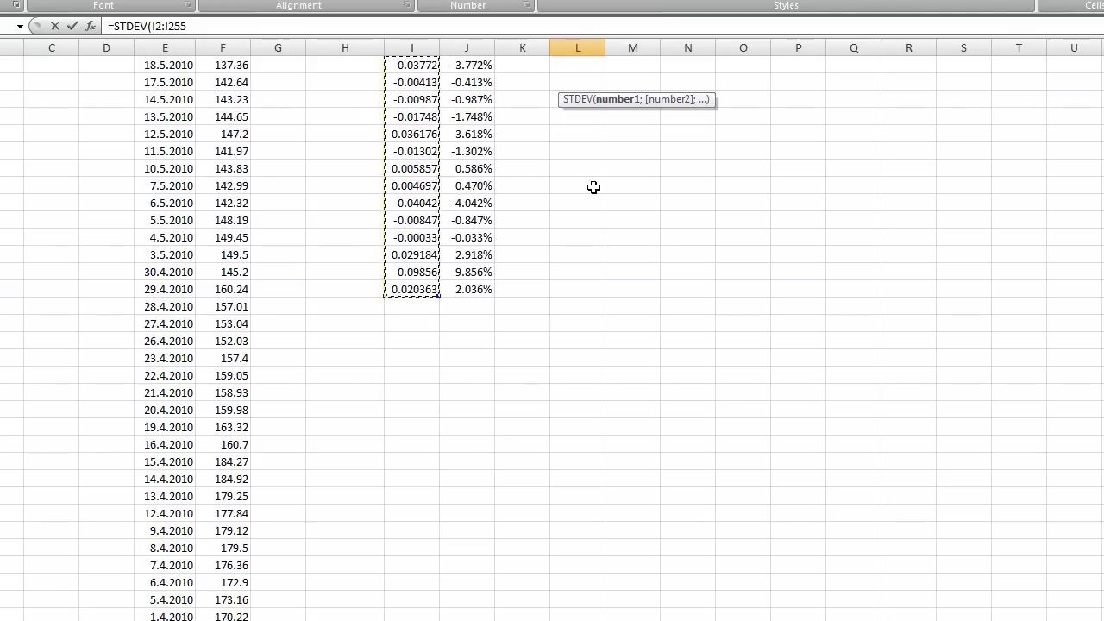
click(210, 26)
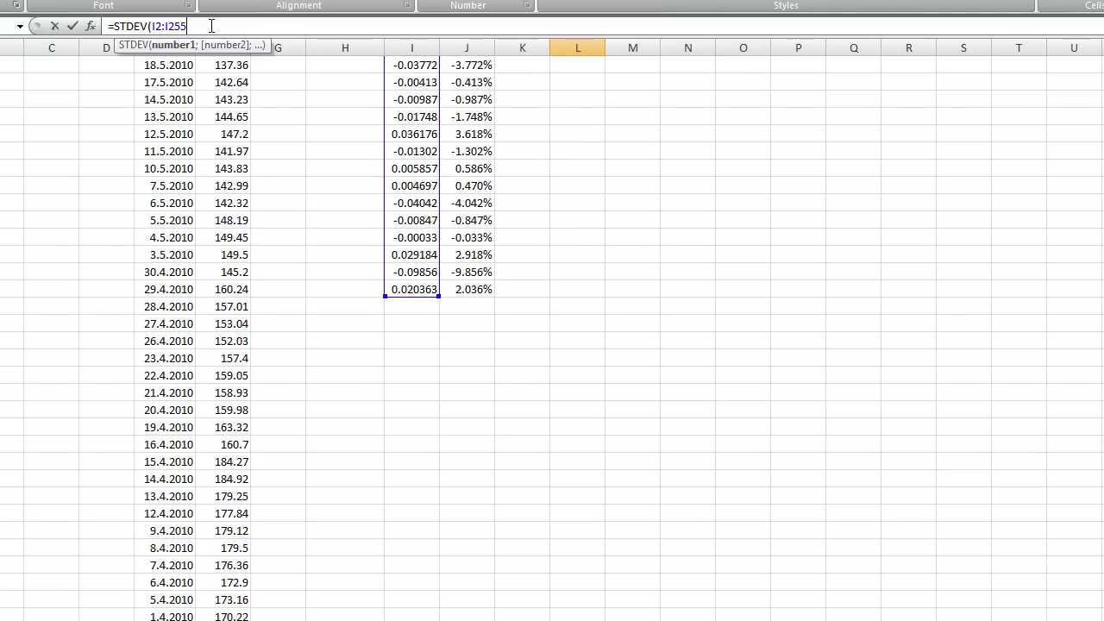
text())
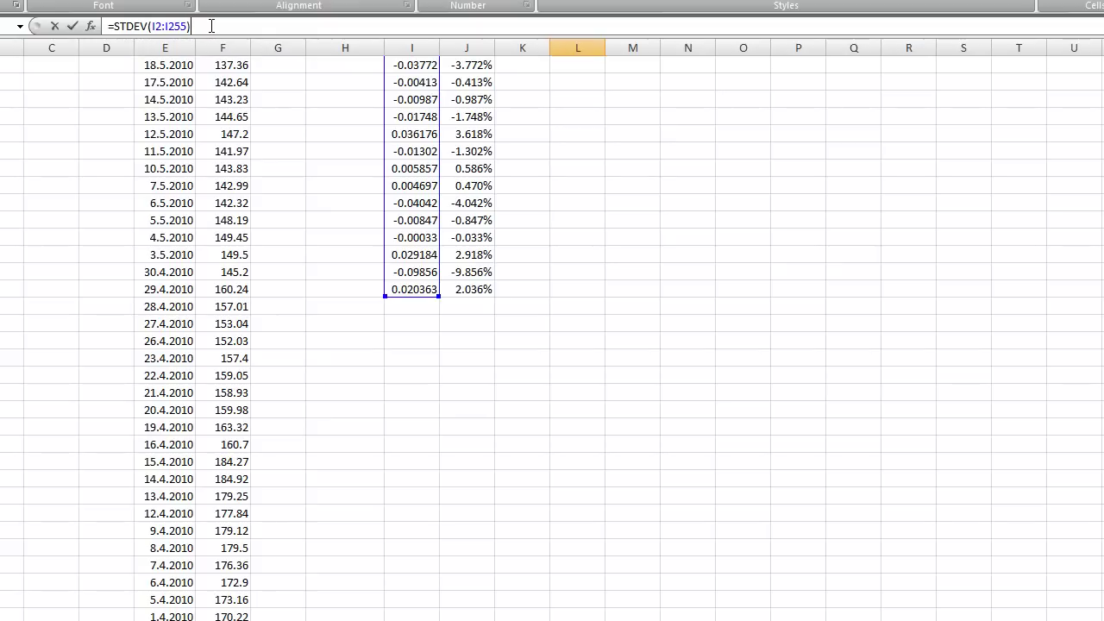
key(Return)
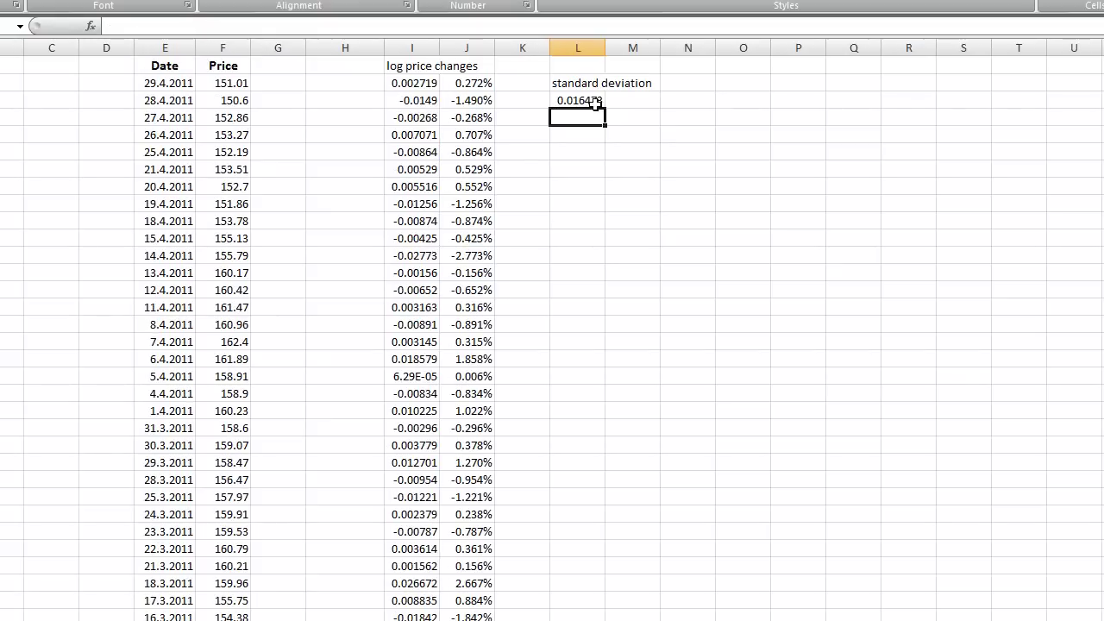
- Annualize the standard deviation in L3 by extending the formula to =STDEV(I2:I255)*SQRT(252)
click(595, 101)
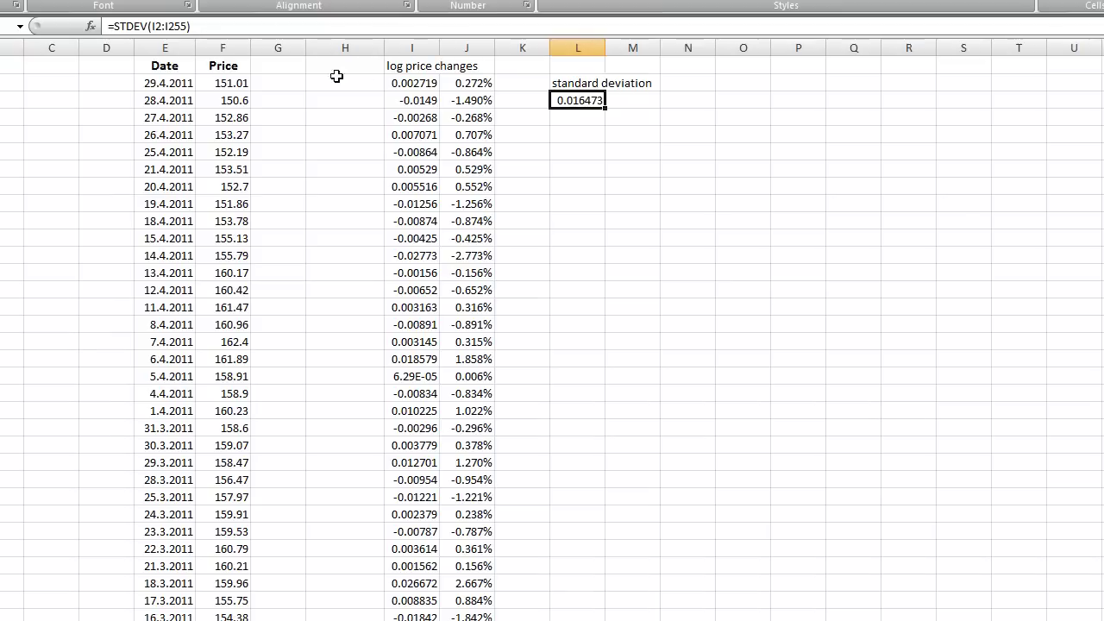
click(260, 30)
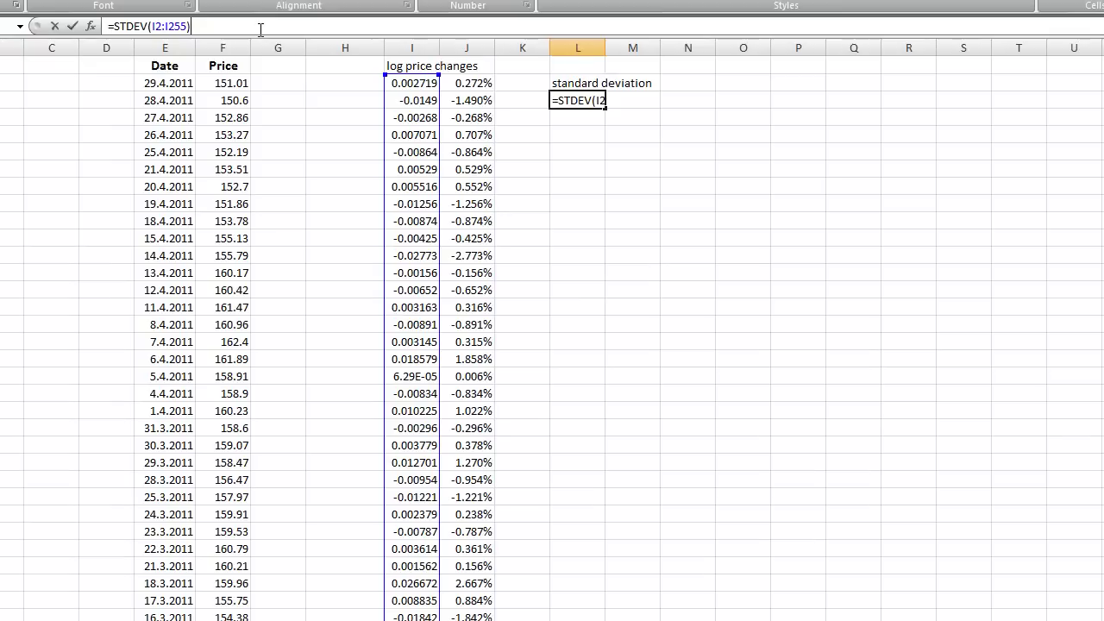
text(*sqrt)
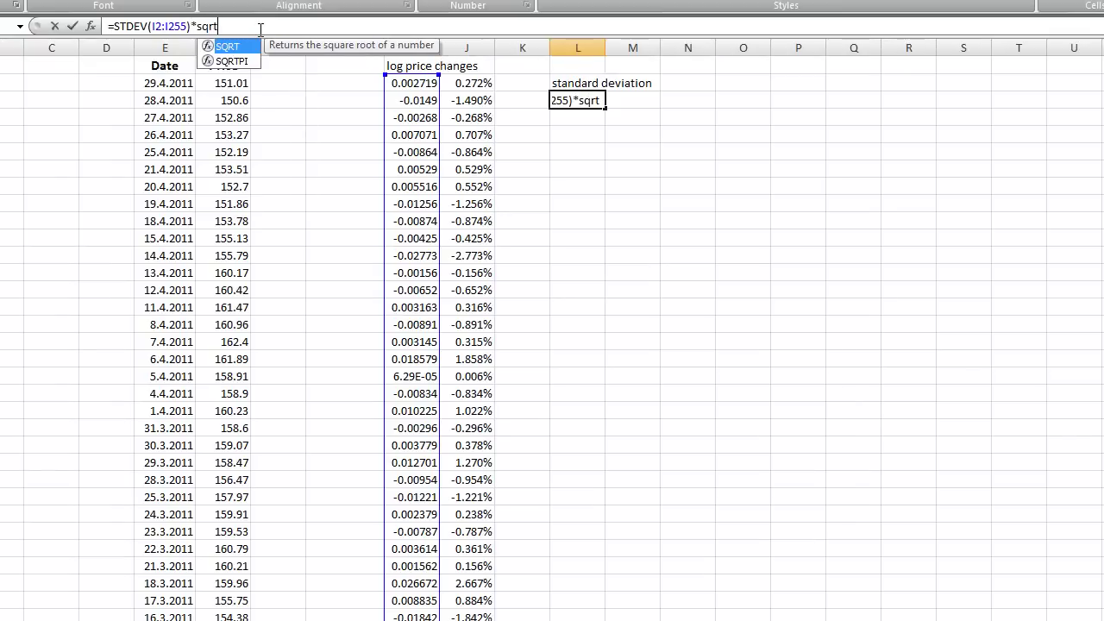
text((252)
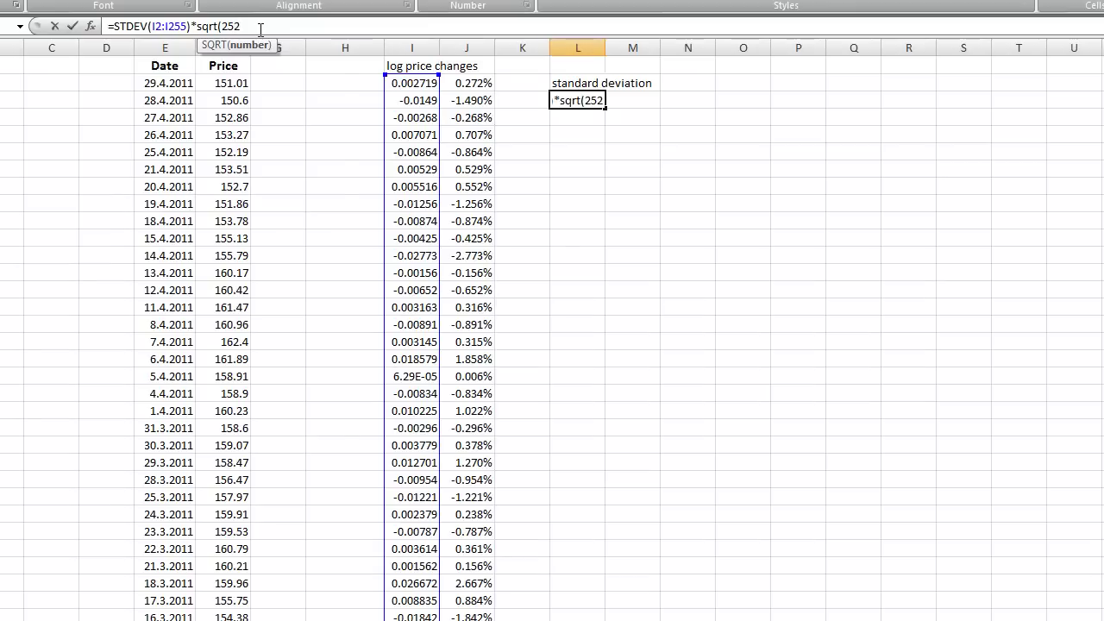
key(BackSpace)
text(0)
key(BackSpace)
text(0)
key(BackSpace)
text(5)
key(BackSpace)
text(2)
text(_)
key(Return)
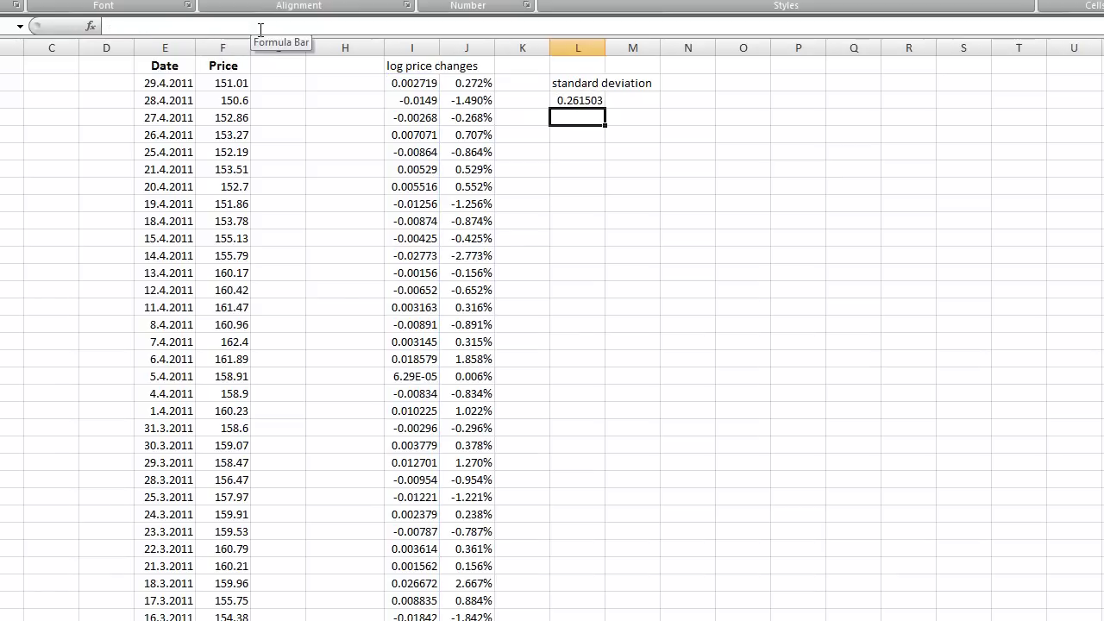
- Format the annualized standard deviation in L3 as a percentage with three decimal places
click(575, 102)
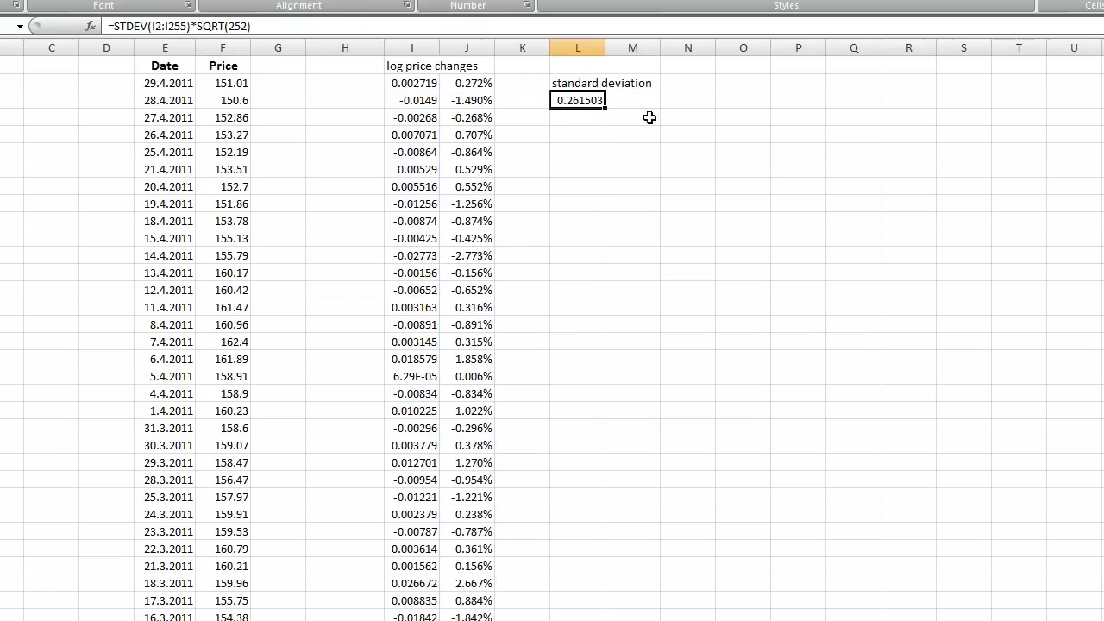
click(457, 1)
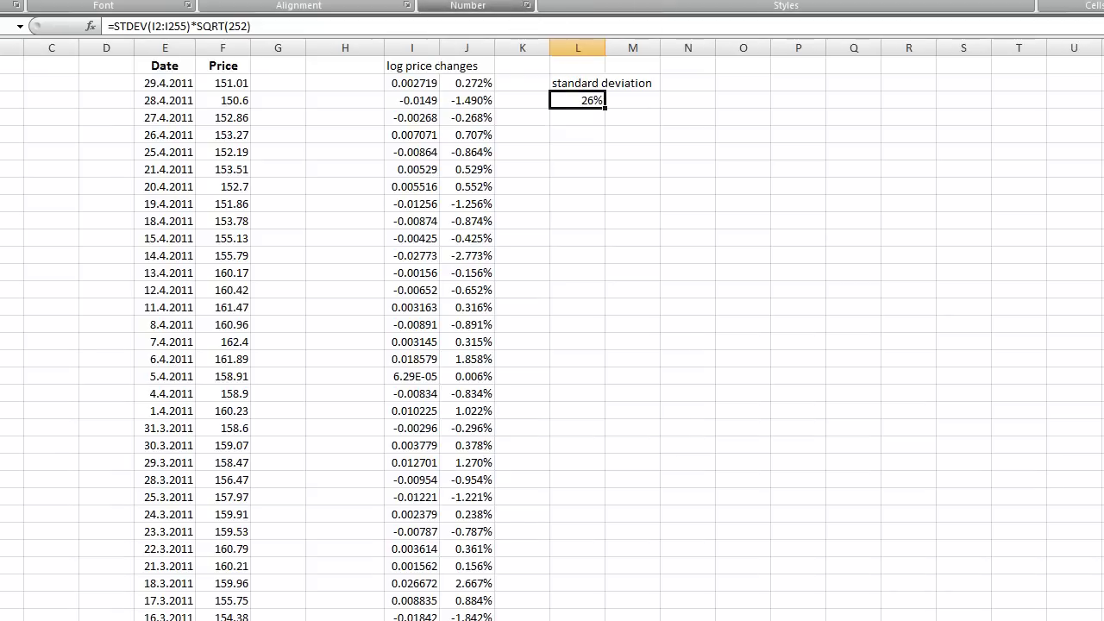
click(501, 1)
click(500, 1)
click(500, 1)
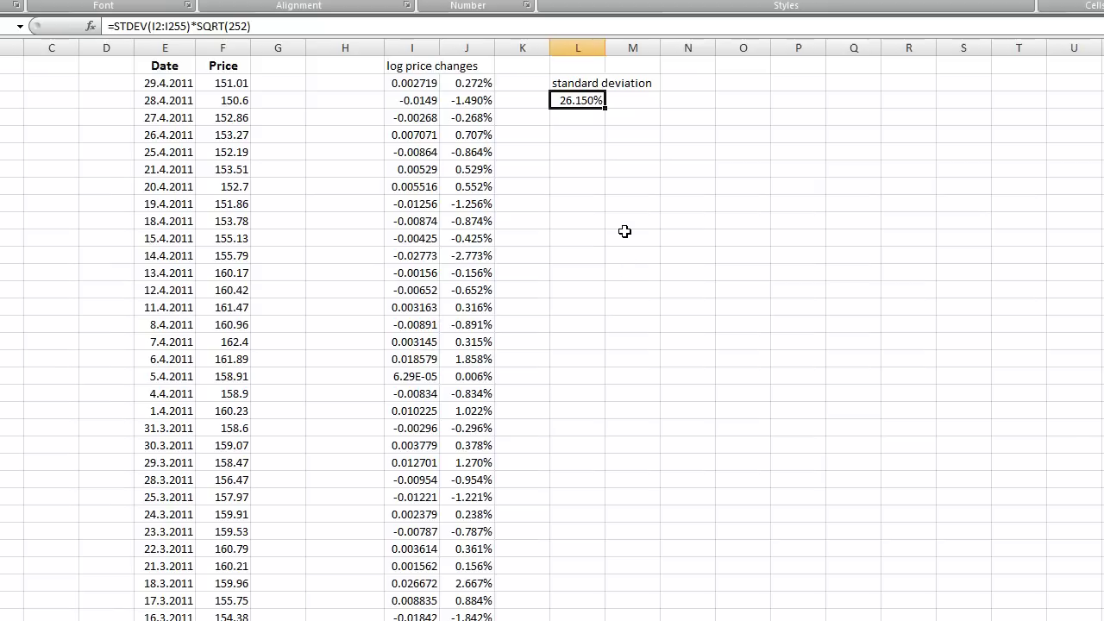
click(573, 186)
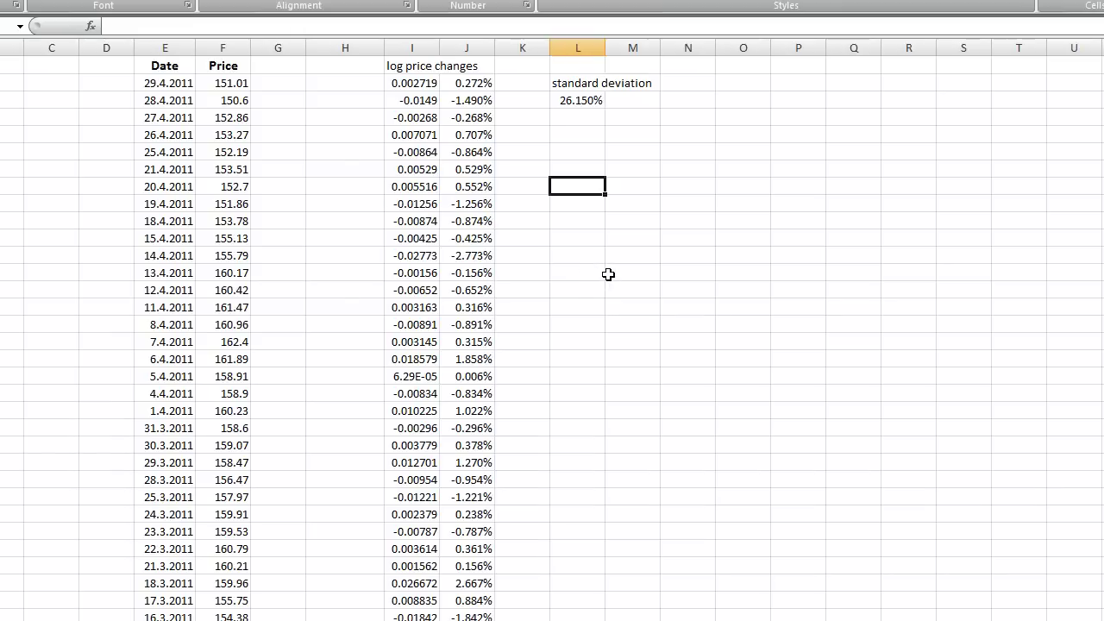
scroll(609, 274, down, 1)
scroll(609, 274, up, 1)
click(599, 101)
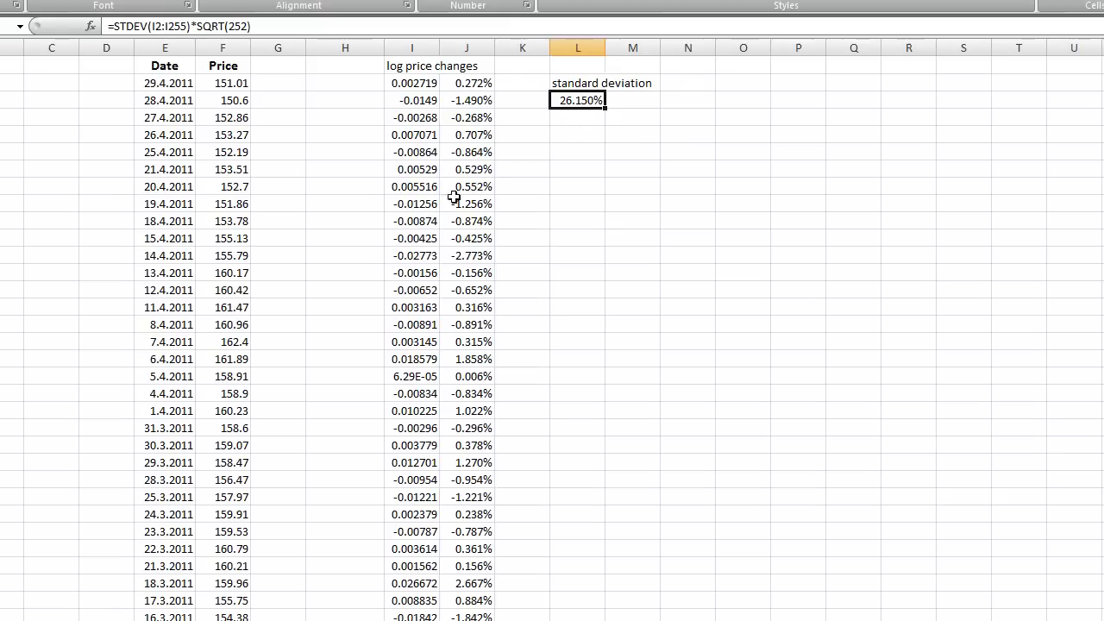
click(747, 172)
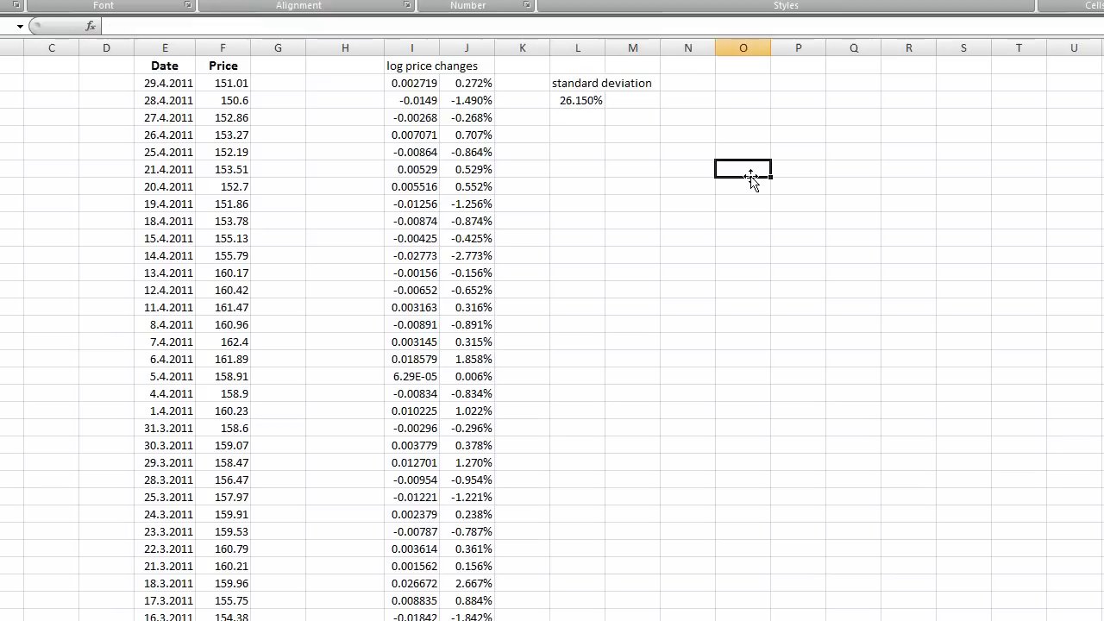